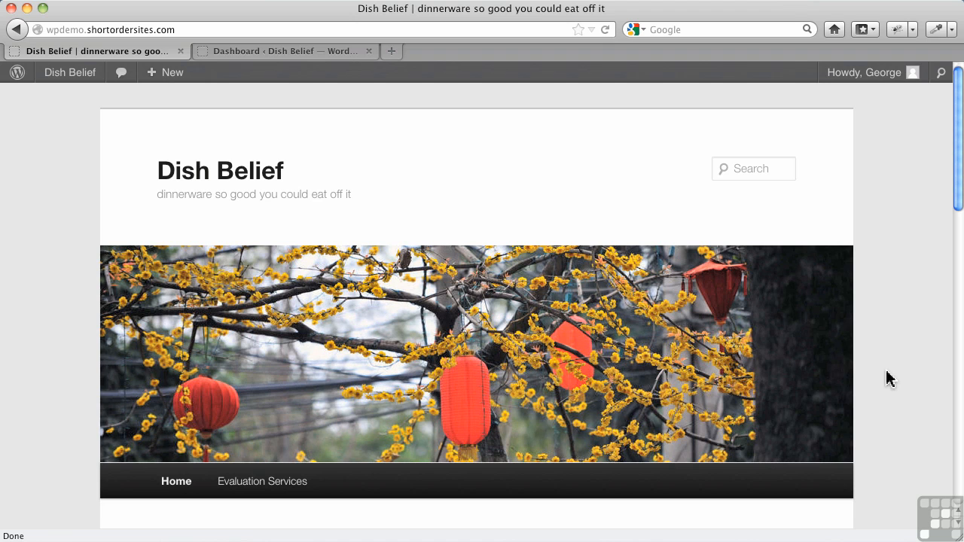
Step: Switch to the site's admin dashboard and open the post categories page
{"action": "left_click", "coordinate": [312, 51]}
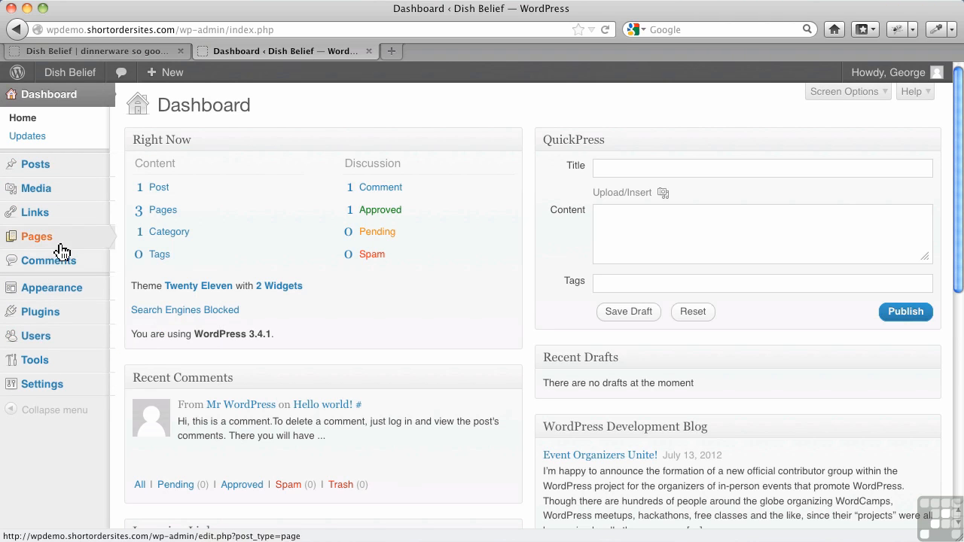
{"action": "mouse_move", "coordinate": [72, 189]}
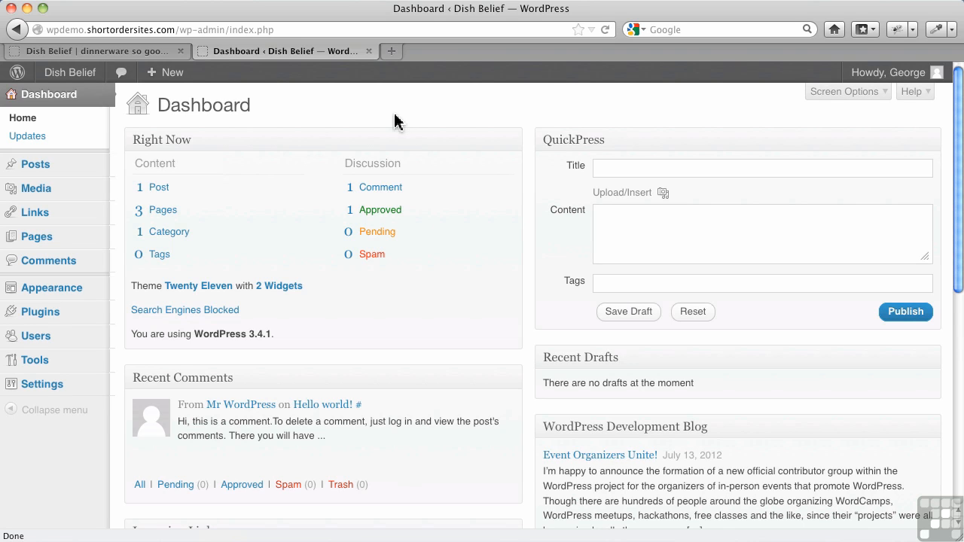
{"action": "mouse_move", "coordinate": [60, 167]}
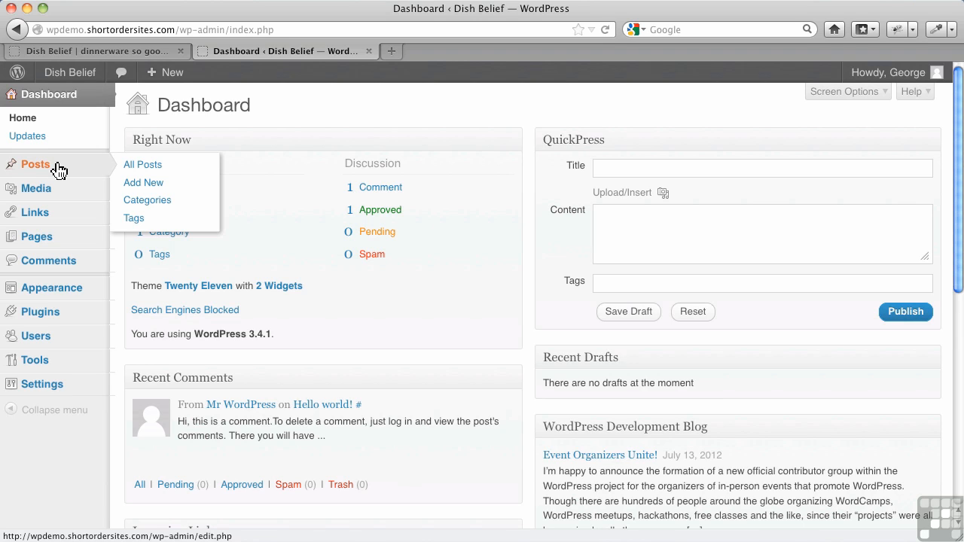
{"action": "left_click", "coordinate": [148, 204]}
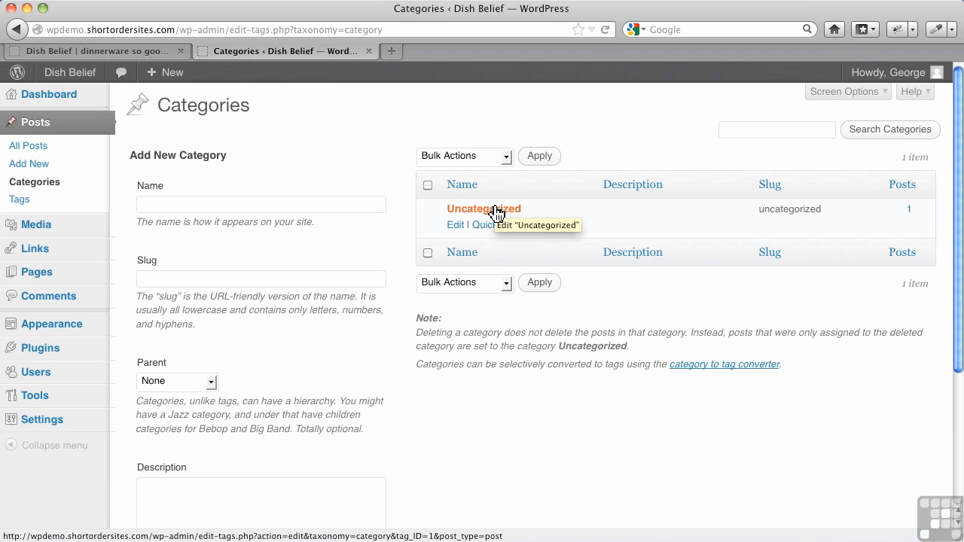
Step: Rename the Uncategorized category to Blog, set its slug to blog, and update it
{"action": "left_click", "coordinate": [456, 226]}
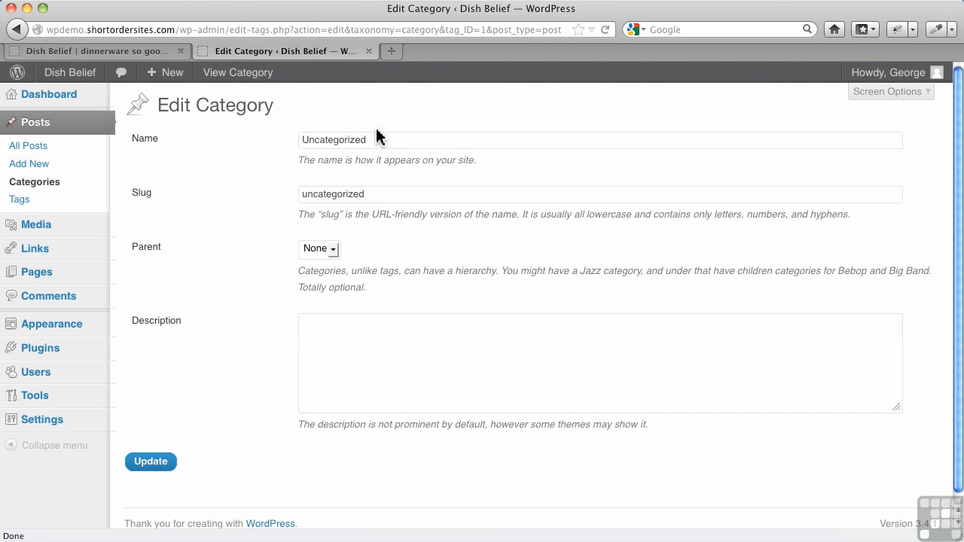
{"action": "left_click_drag", "start_coordinate": [376, 140], "coordinate": [254, 137]}
{"action": "type", "text": "Blog"}
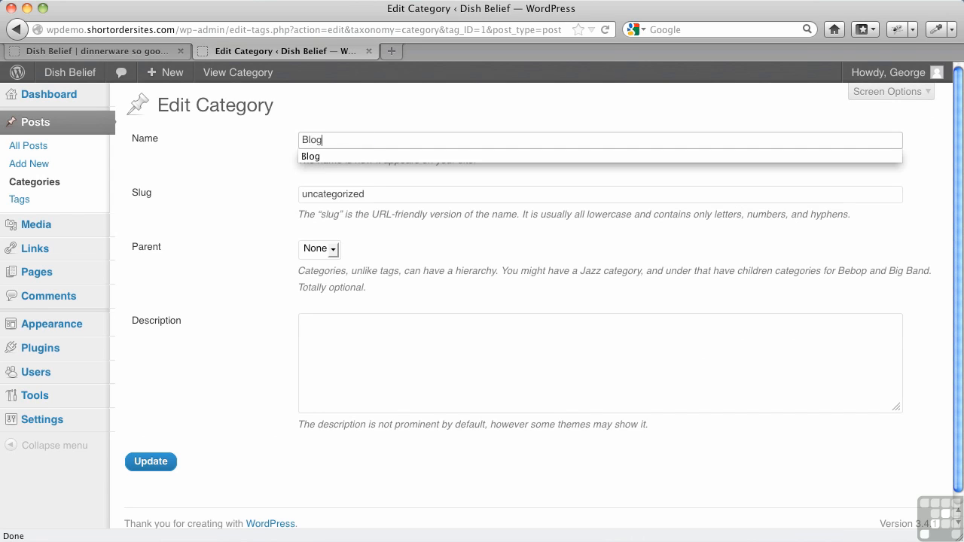
{"action": "left_click", "coordinate": [325, 159]}
{"action": "left_click_drag", "start_coordinate": [379, 194], "coordinate": [271, 189]}
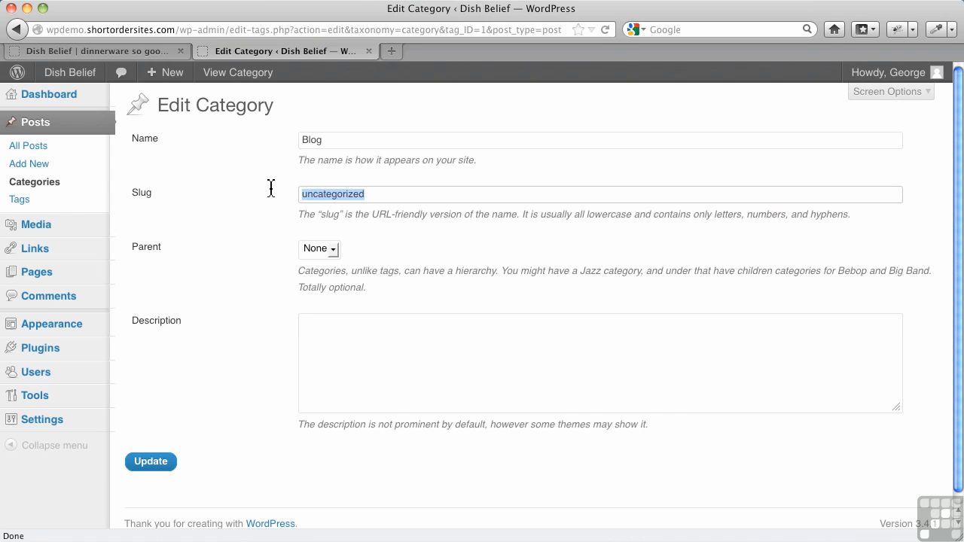
{"action": "type", "text": "blog"}
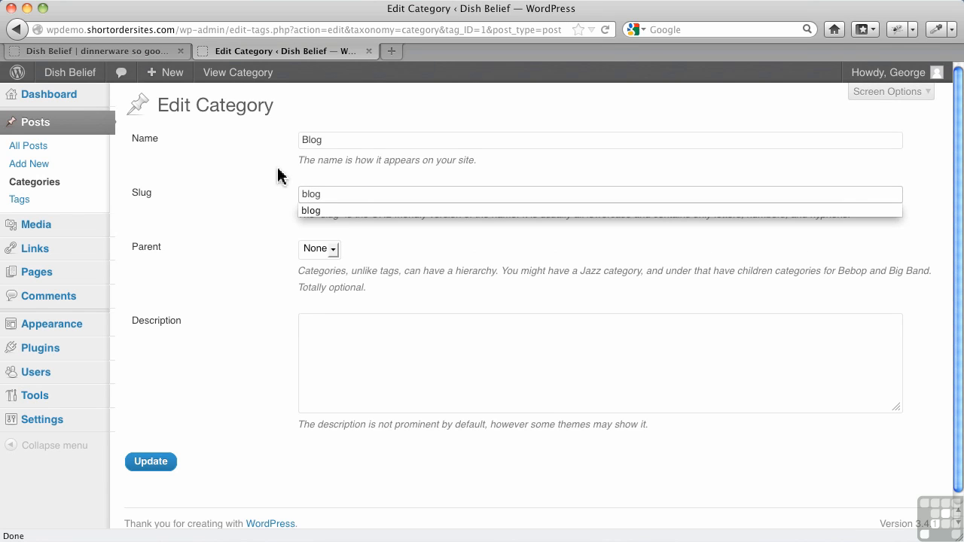
{"action": "key", "text": "Escape"}
{"action": "left_click", "coordinate": [160, 469]}
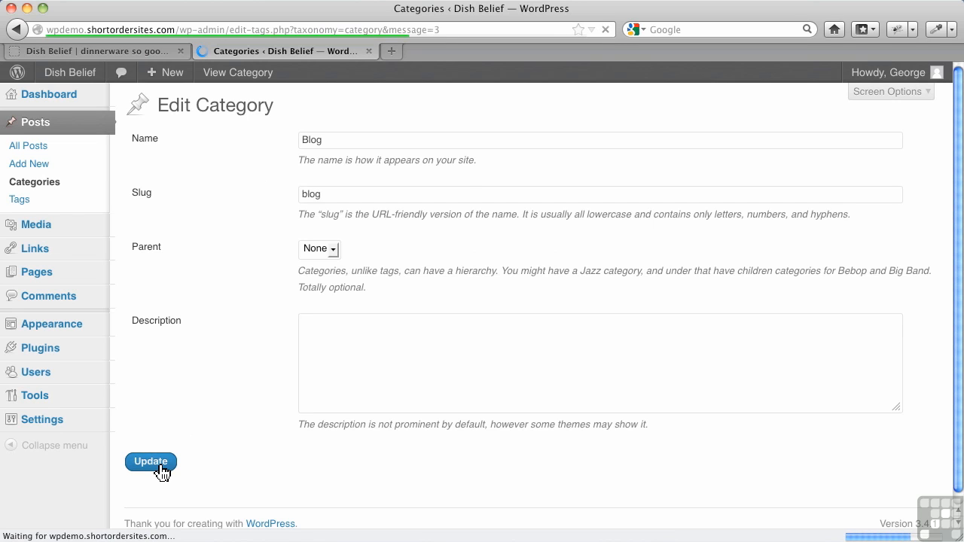
{"action": "mouse_move", "coordinate": [487, 251]}
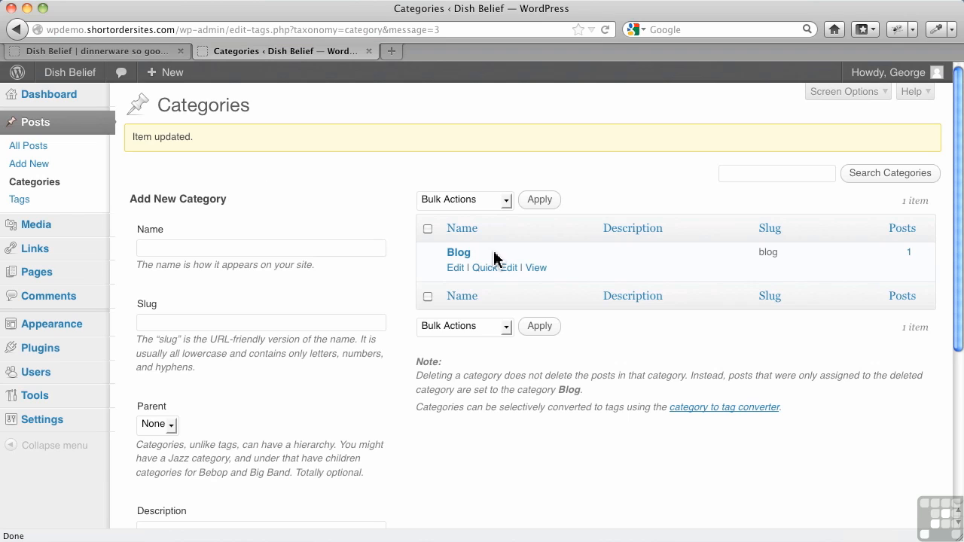
Step: Add a new top-level category named Store, leaving the slug and description empty
{"action": "left_click", "coordinate": [186, 253]}
{"action": "type", "text": "Store"}
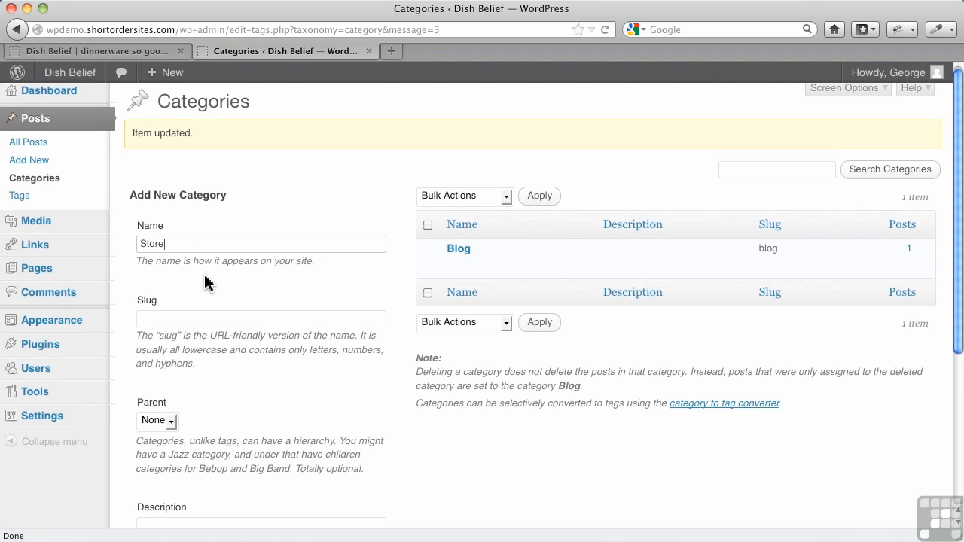
{"action": "scroll", "coordinate": [204, 279], "scroll_direction": "down", "scroll_amount": 1}
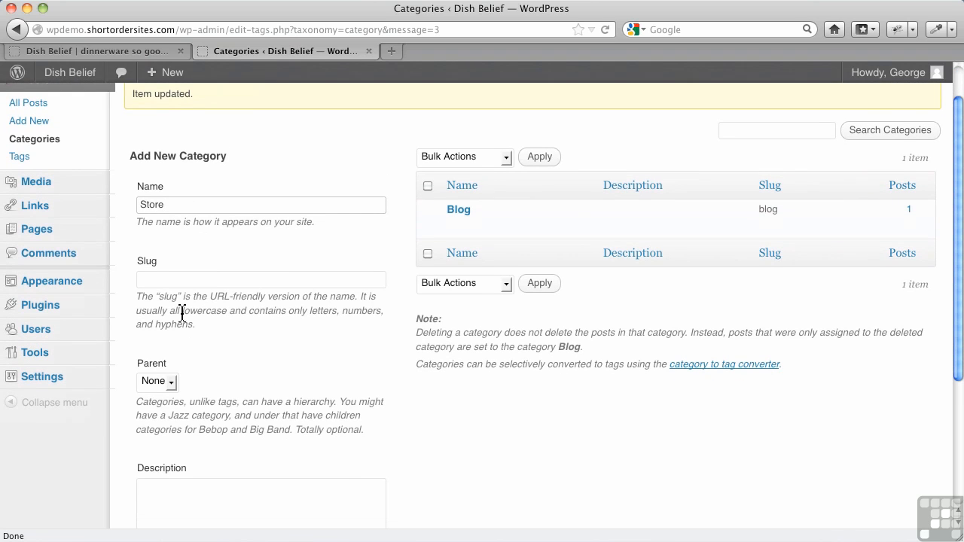
{"action": "scroll", "coordinate": [204, 370], "scroll_direction": "down", "scroll_amount": 4}
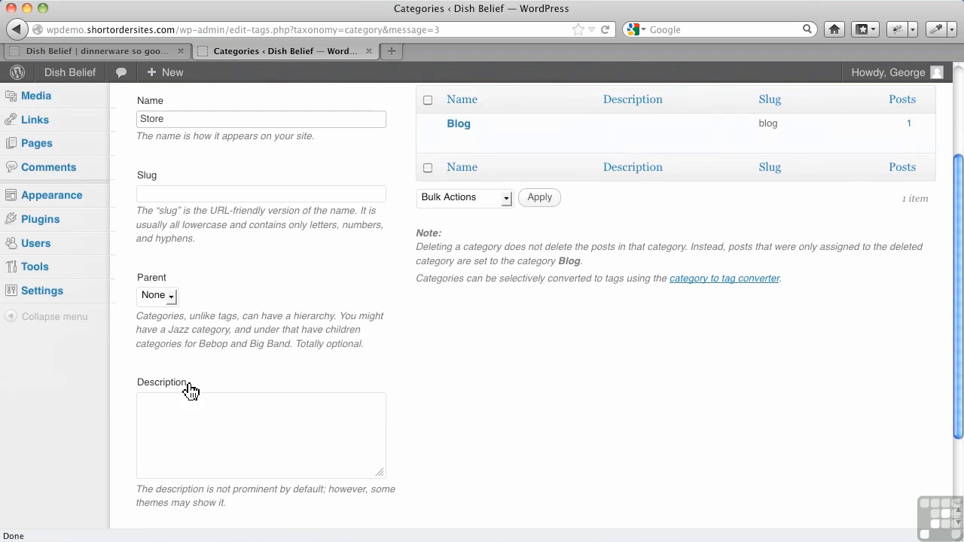
{"action": "left_click", "coordinate": [204, 452]}
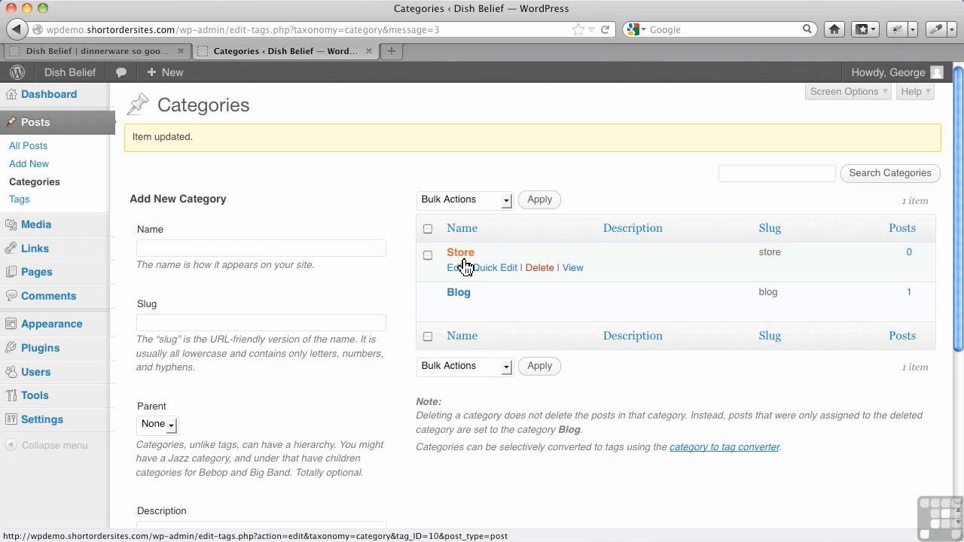
Step: Add a new category named Plates with Store as its parent
{"action": "left_click", "coordinate": [221, 247]}
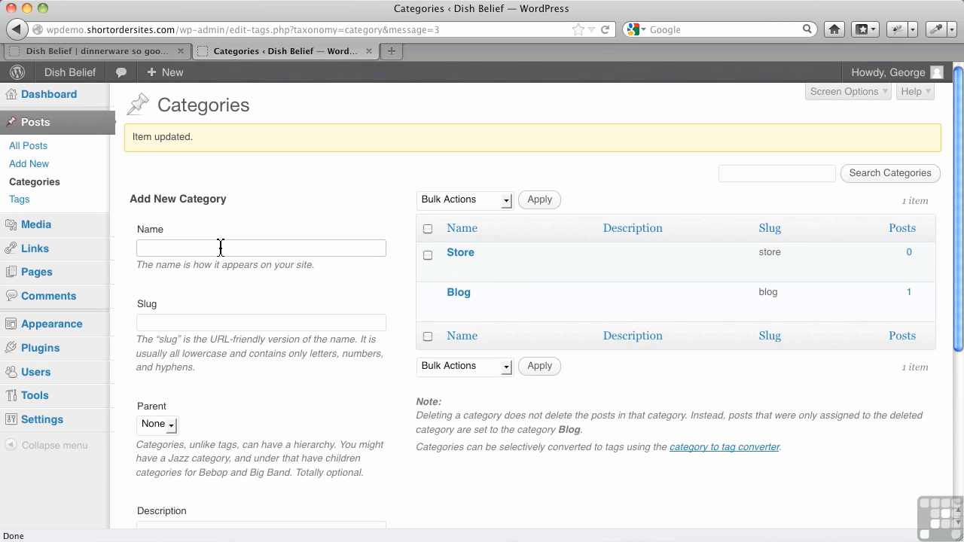
{"action": "type", "text": "Plates"}
{"action": "scroll", "coordinate": [224, 402], "scroll_direction": "down", "scroll_amount": 1}
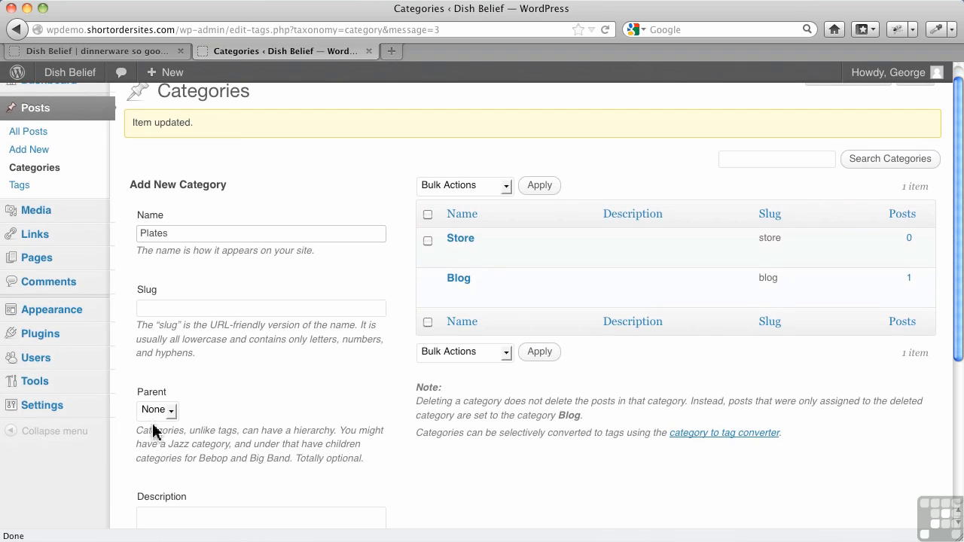
{"action": "left_click", "coordinate": [174, 413]}
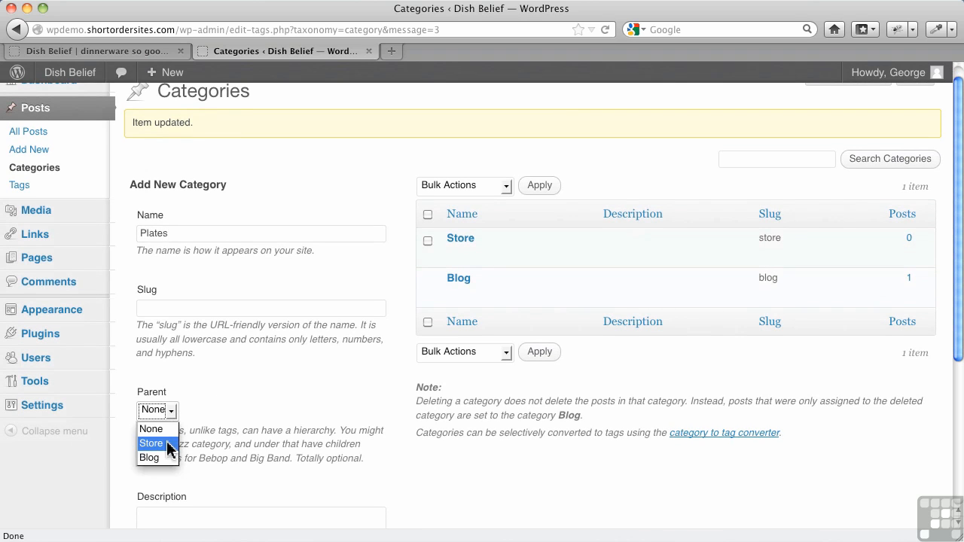
{"action": "left_click", "coordinate": [164, 444]}
{"action": "scroll", "coordinate": [209, 419], "scroll_direction": "down", "scroll_amount": 5}
{"action": "left_click", "coordinate": [213, 450]}
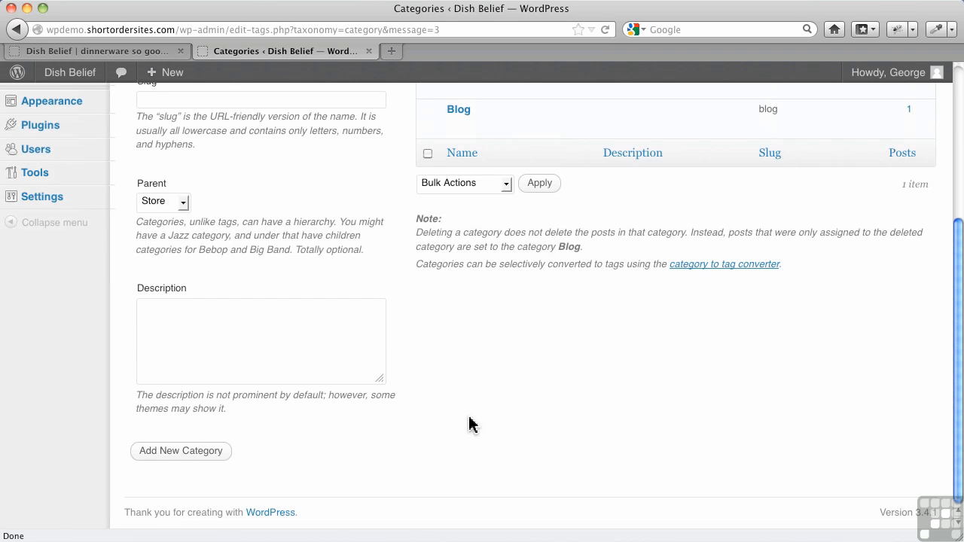
Step: Add a new category named Bowls, keeping Store as its parent
{"action": "scroll", "coordinate": [470, 418], "scroll_direction": "up", "scroll_amount": 5}
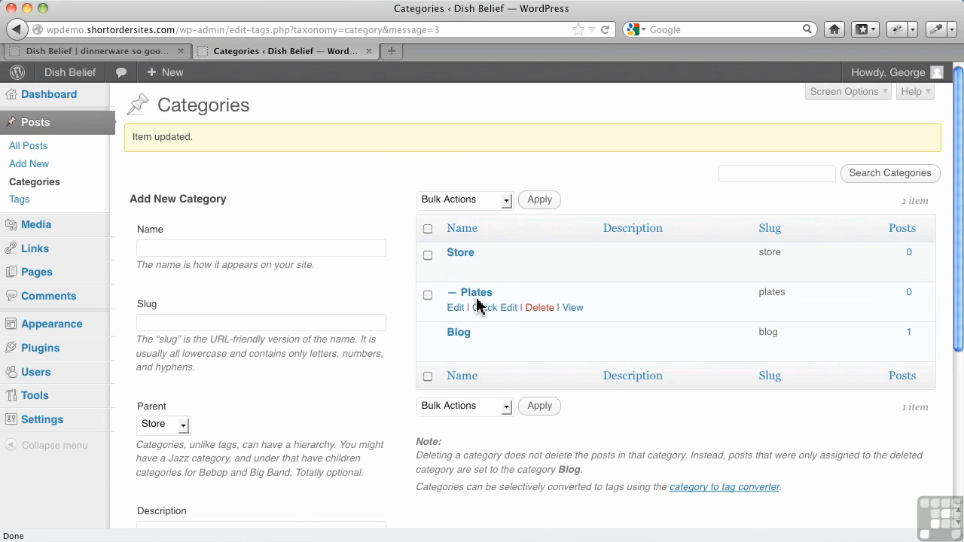
{"action": "left_click", "coordinate": [238, 249]}
{"action": "type", "text": "Bowls"}
{"action": "scroll", "coordinate": [203, 354], "scroll_direction": "down", "scroll_amount": 3}
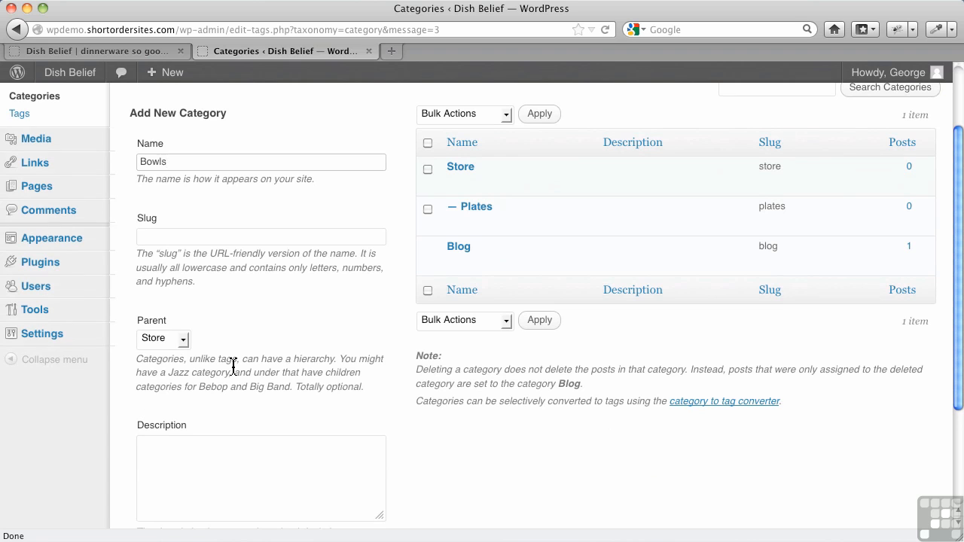
{"action": "scroll", "coordinate": [233, 367], "scroll_direction": "down", "scroll_amount": 5}
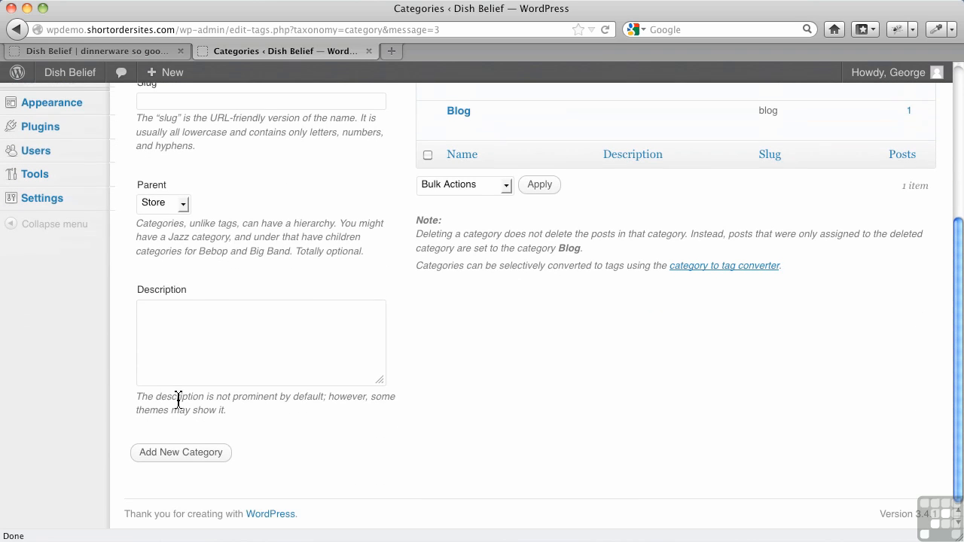
{"action": "left_click", "coordinate": [202, 451]}
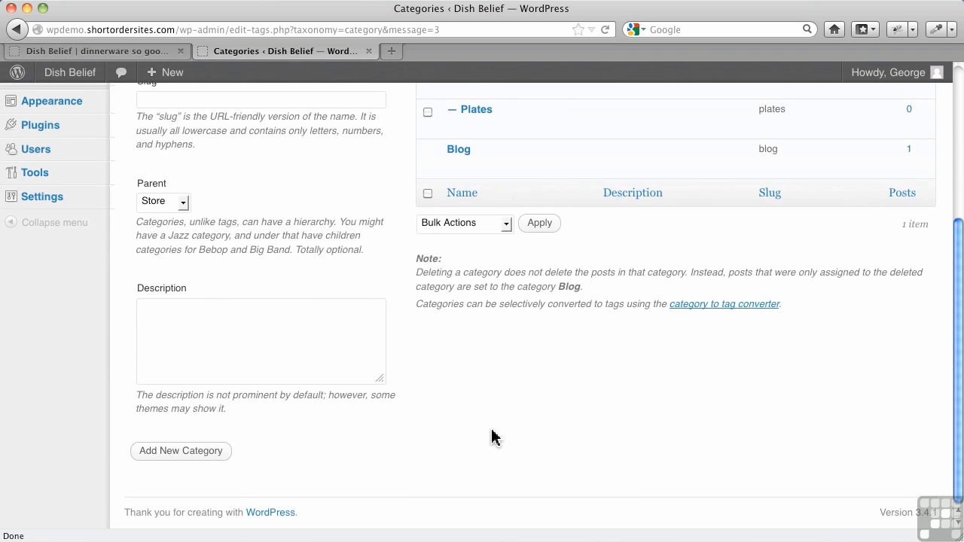
Step: Add a new category named Serving Platters with Plates as its parent
{"action": "scroll", "coordinate": [491, 437], "scroll_direction": "up", "scroll_amount": 6}
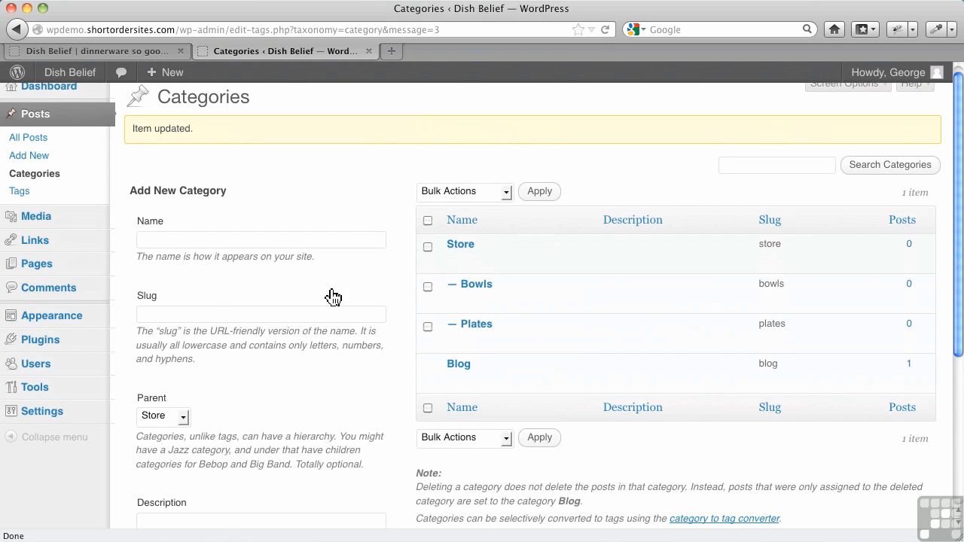
{"action": "mouse_move", "coordinate": [502, 289]}
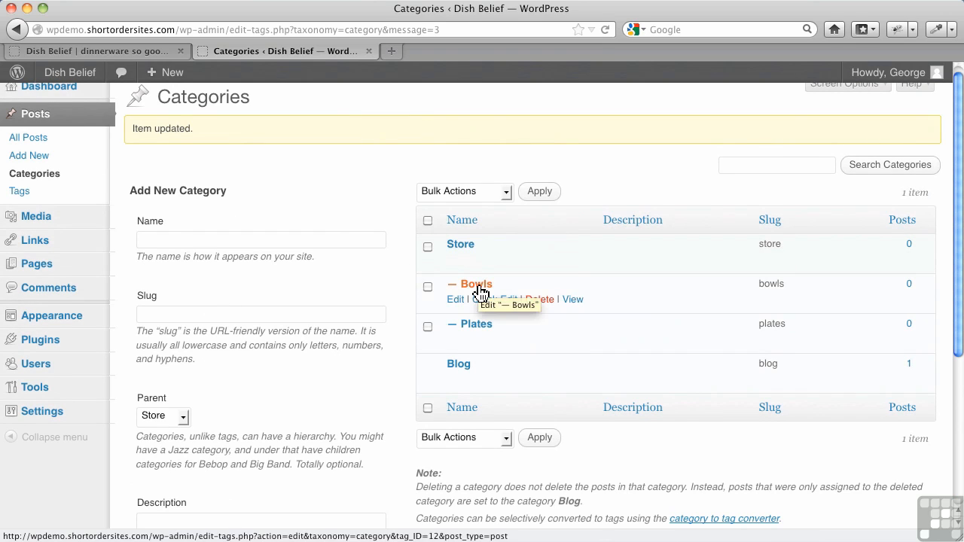
{"action": "mouse_move", "coordinate": [473, 342]}
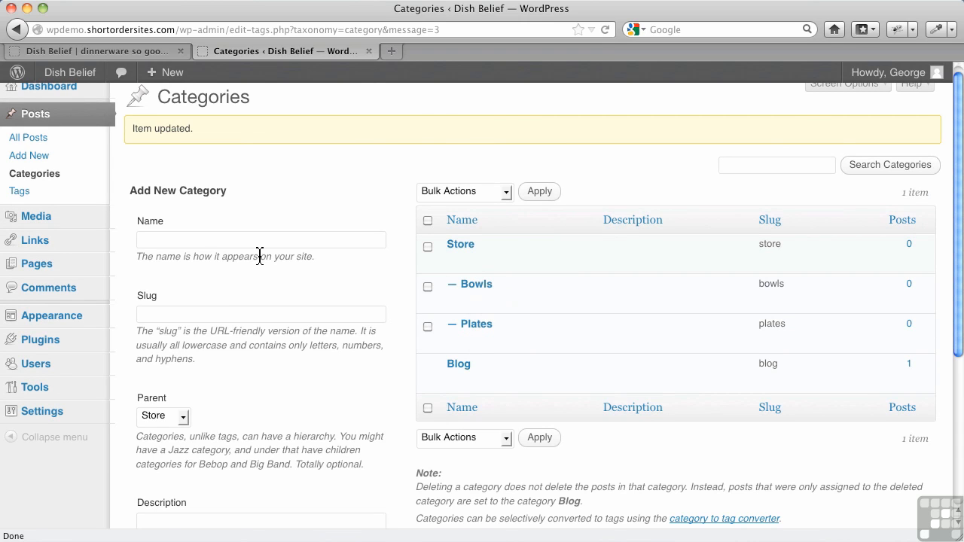
{"action": "left_click", "coordinate": [191, 245]}
{"action": "type", "text": "Ser"}
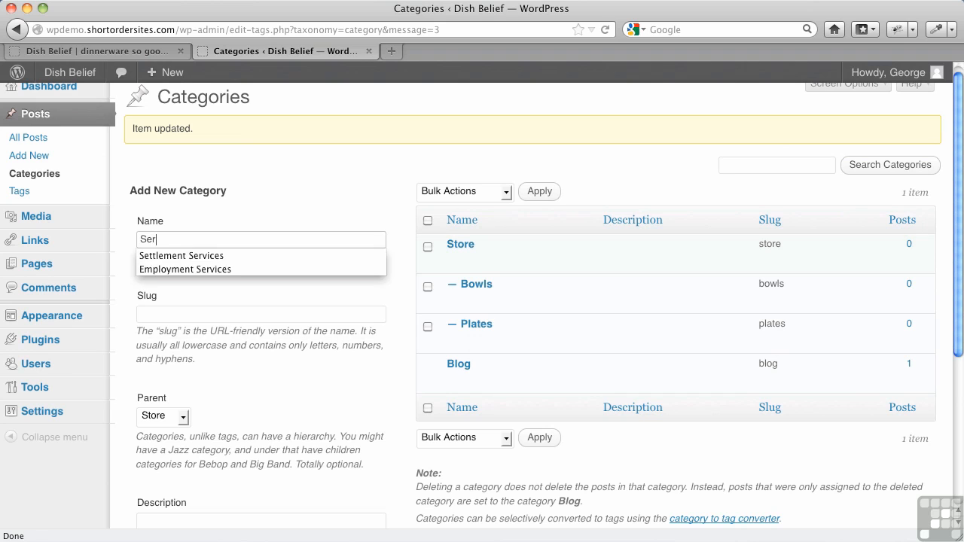
{"action": "type", "text": "ving Platters"}
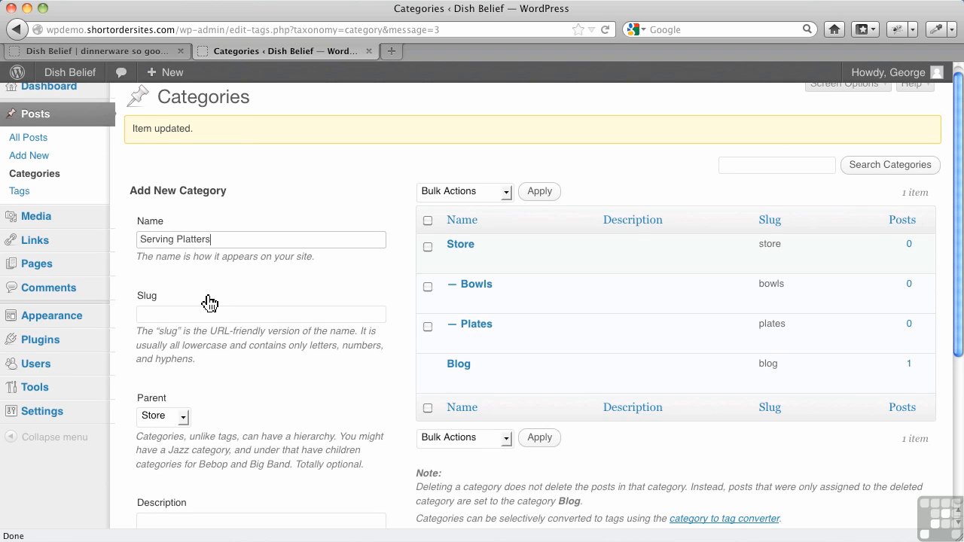
{"action": "scroll", "coordinate": [209, 302], "scroll_direction": "down", "scroll_amount": 3}
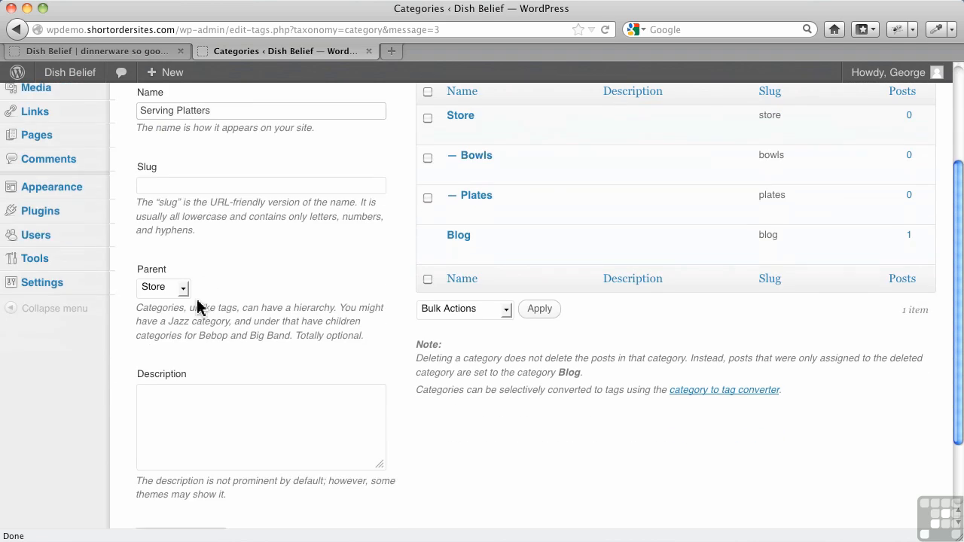
{"action": "left_click", "coordinate": [183, 292]}
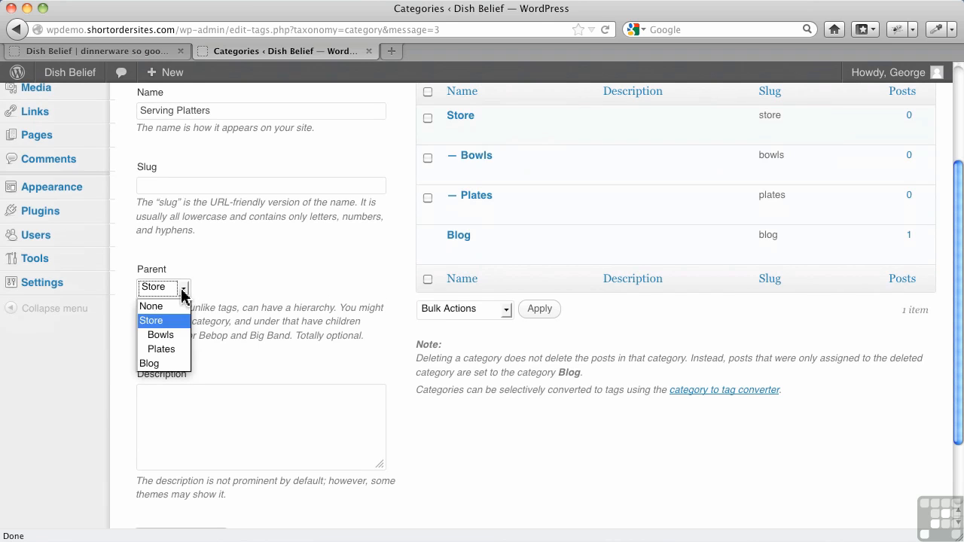
{"action": "left_click", "coordinate": [183, 349]}
{"action": "scroll", "coordinate": [244, 369], "scroll_direction": "down", "scroll_amount": 2}
{"action": "left_click", "coordinate": [204, 453]}
Step: Add a new category named Soup Bowls with Bowls as its parent
{"action": "scroll", "coordinate": [407, 426], "scroll_direction": "up", "scroll_amount": 5}
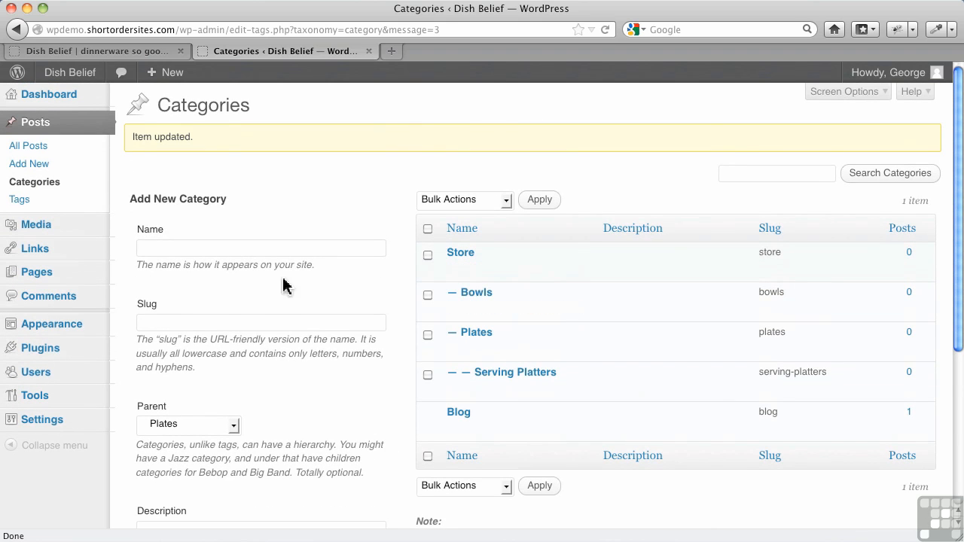
{"action": "left_click", "coordinate": [201, 252]}
{"action": "type", "text": "Soup Bowls"}
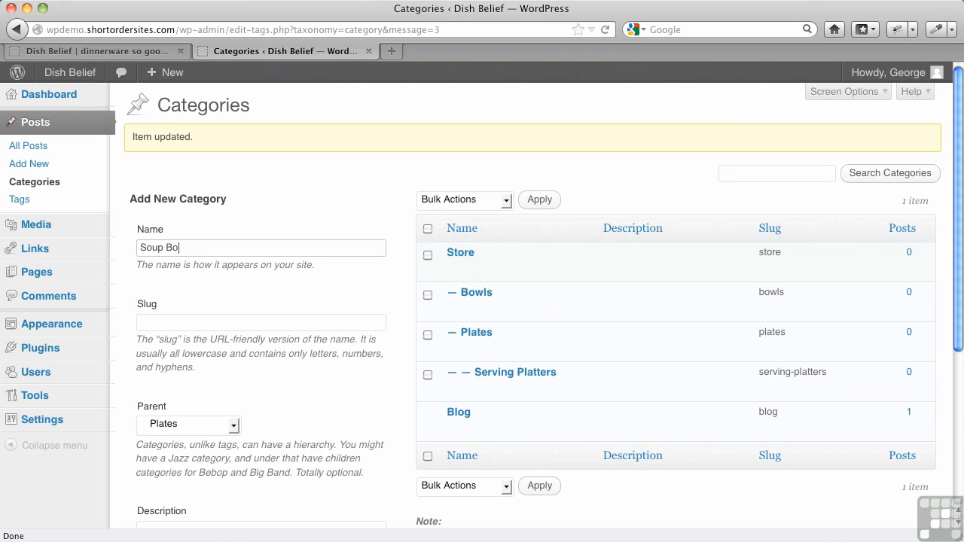
{"action": "left_click", "coordinate": [234, 425]}
{"action": "left_click", "coordinate": [172, 473]}
{"action": "scroll", "coordinate": [280, 454], "scroll_direction": "down", "scroll_amount": 5}
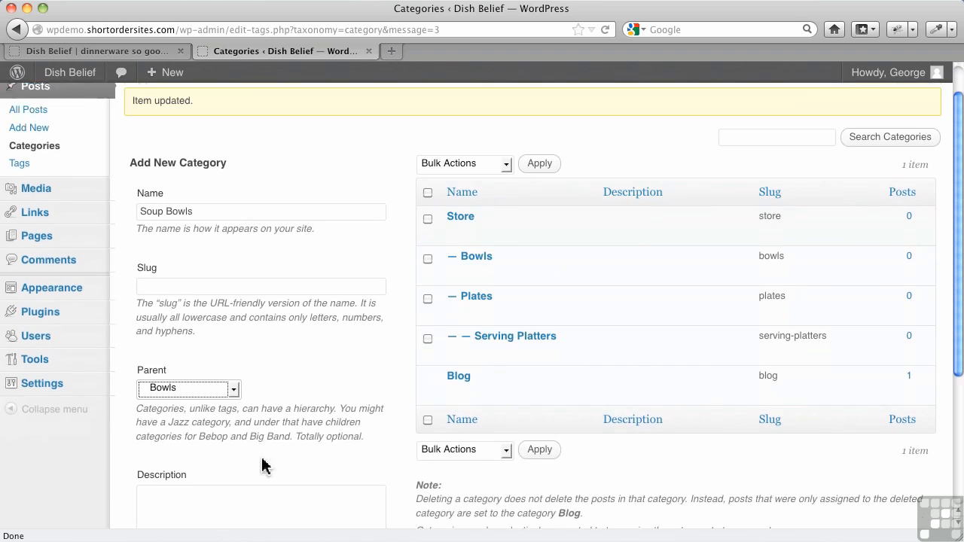
{"action": "left_click", "coordinate": [183, 487]}
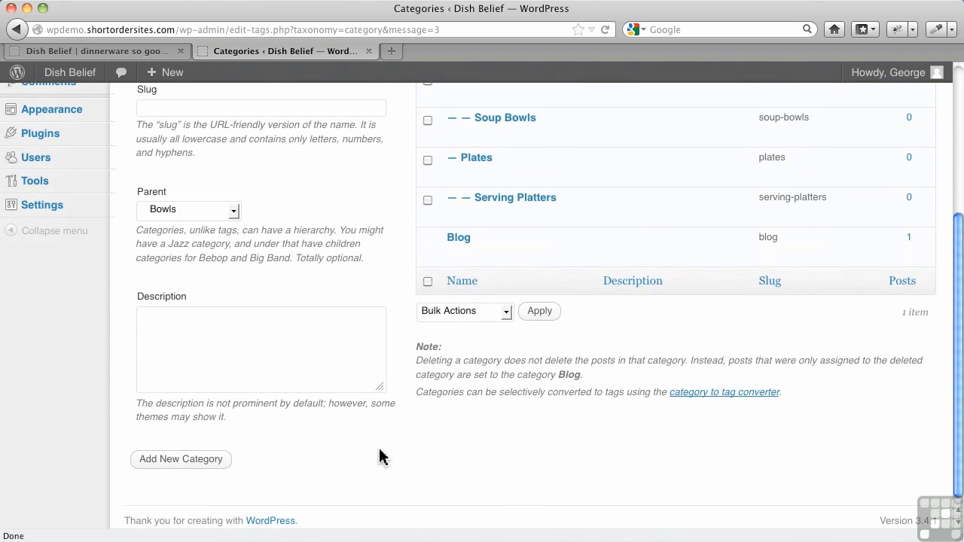
Step: Start a new blank post from the Posts section
{"action": "scroll", "coordinate": [366, 446], "scroll_direction": "up", "scroll_amount": 5}
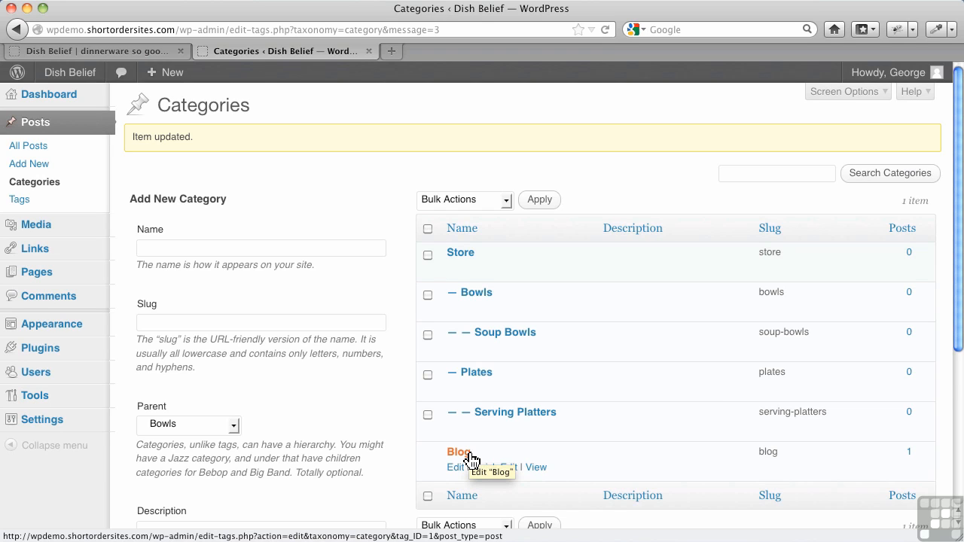
{"action": "left_click", "coordinate": [45, 175]}
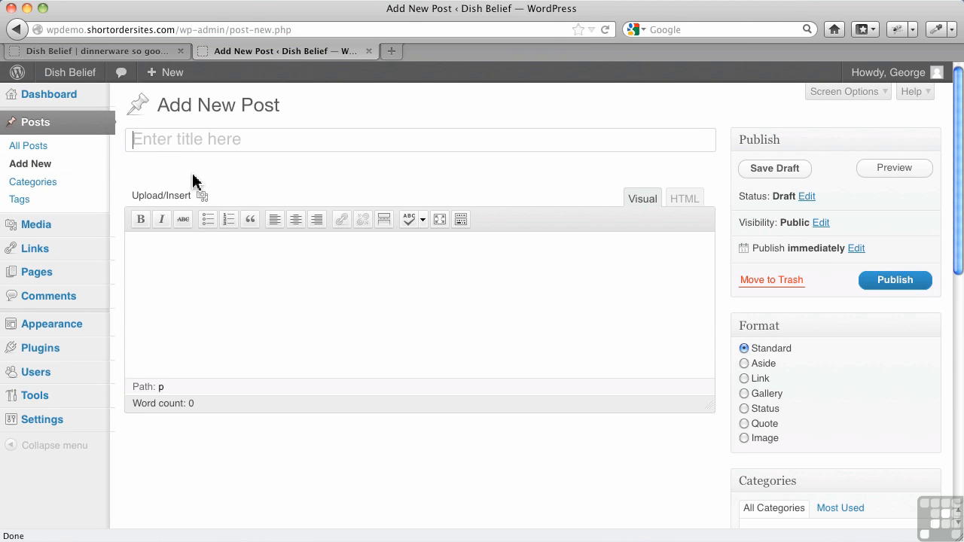
Step: Collapse the Format box and hide it from the post editing screen through the screen display options
{"action": "scroll", "coordinate": [665, 384], "scroll_direction": "down", "scroll_amount": 1}
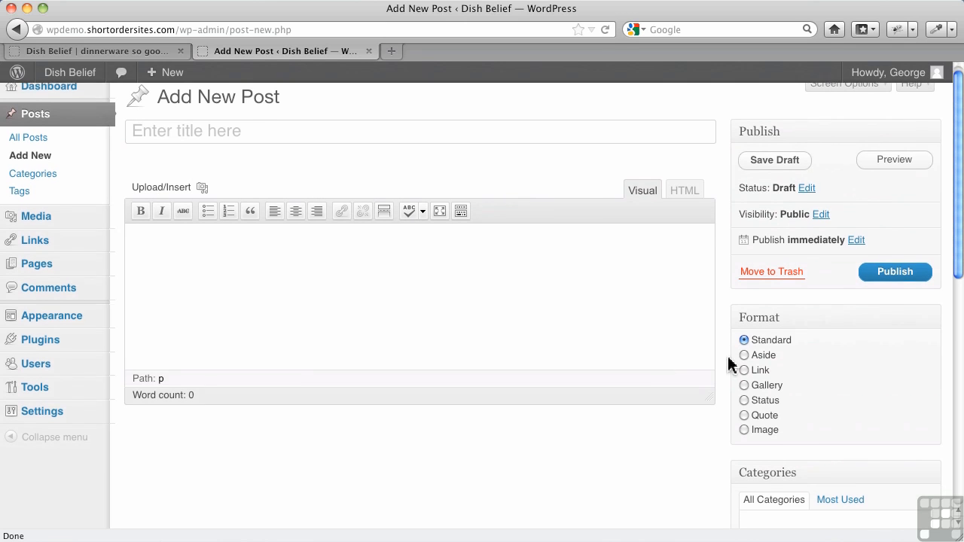
{"action": "left_click", "coordinate": [932, 311]}
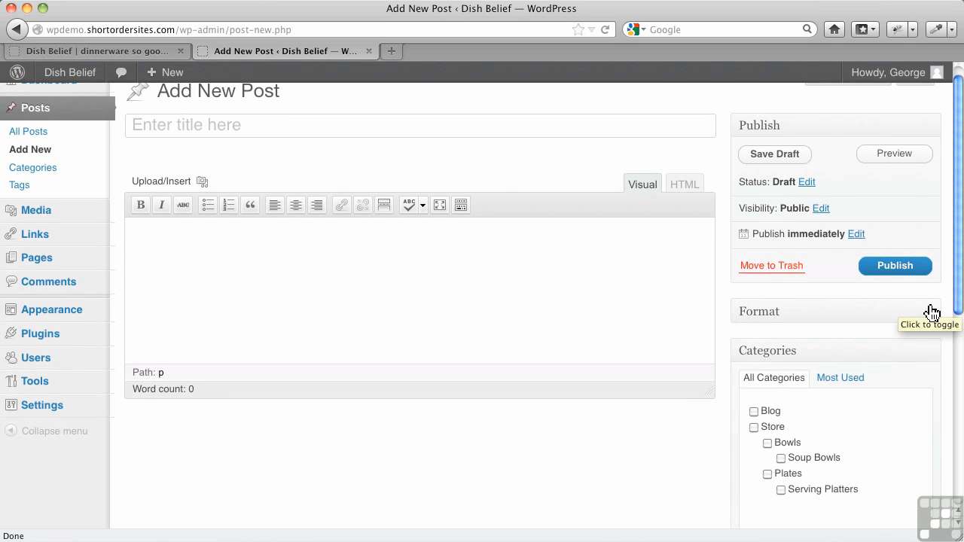
{"action": "scroll", "coordinate": [804, 329], "scroll_direction": "down", "scroll_amount": 2}
{"action": "scroll", "coordinate": [804, 322], "scroll_direction": "up", "scroll_amount": 3}
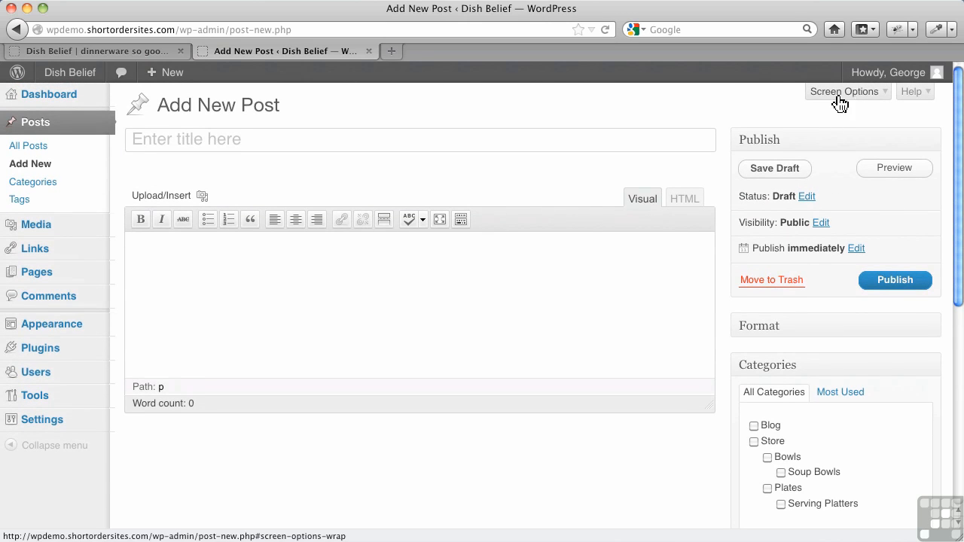
{"action": "left_click", "coordinate": [836, 98]}
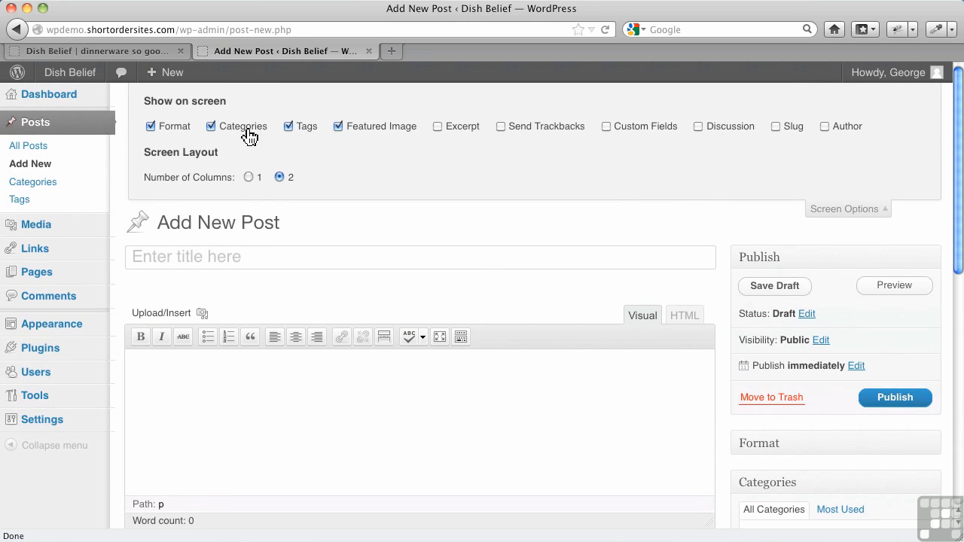
{"action": "left_click", "coordinate": [150, 127]}
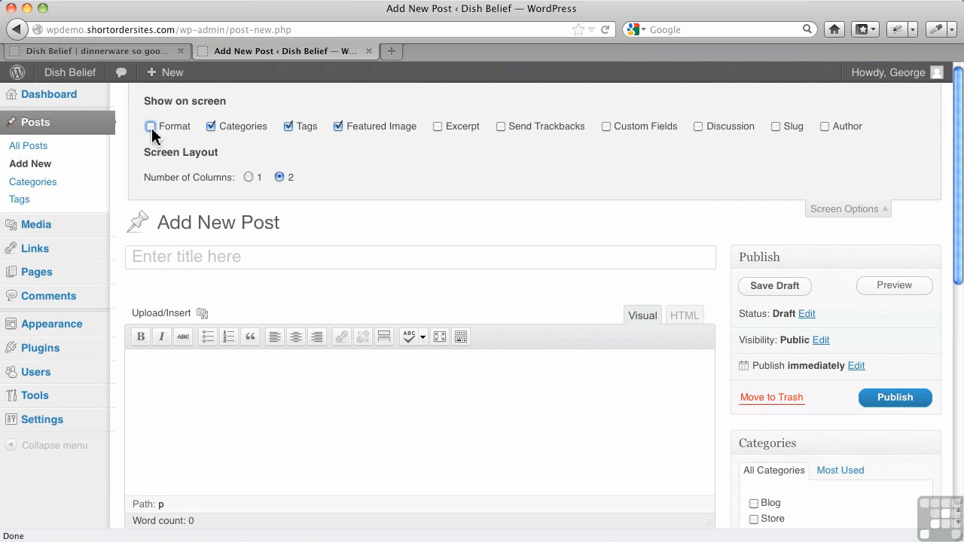
{"action": "left_click", "coordinate": [829, 210]}
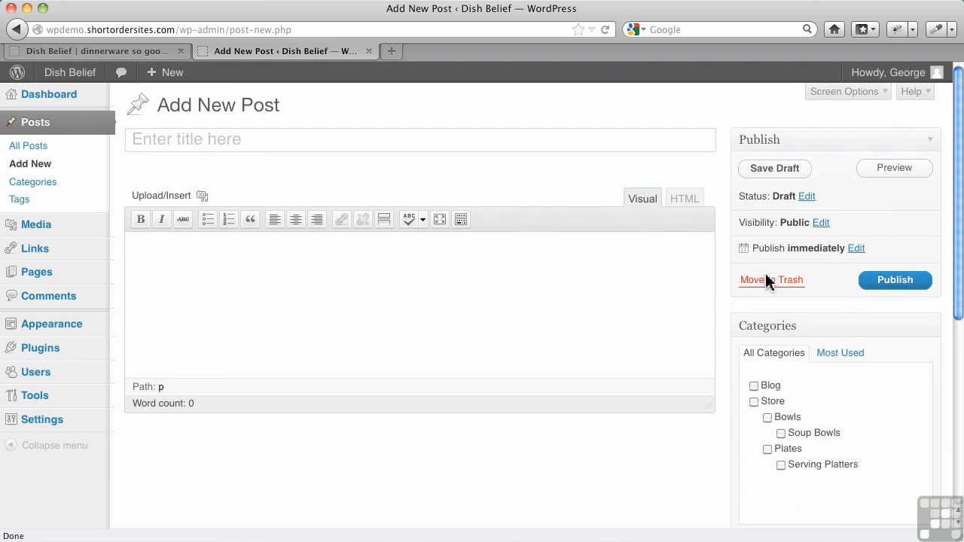
Step: Assign the new post to the Bowls category
{"action": "scroll", "coordinate": [723, 339], "scroll_direction": "down", "scroll_amount": 1}
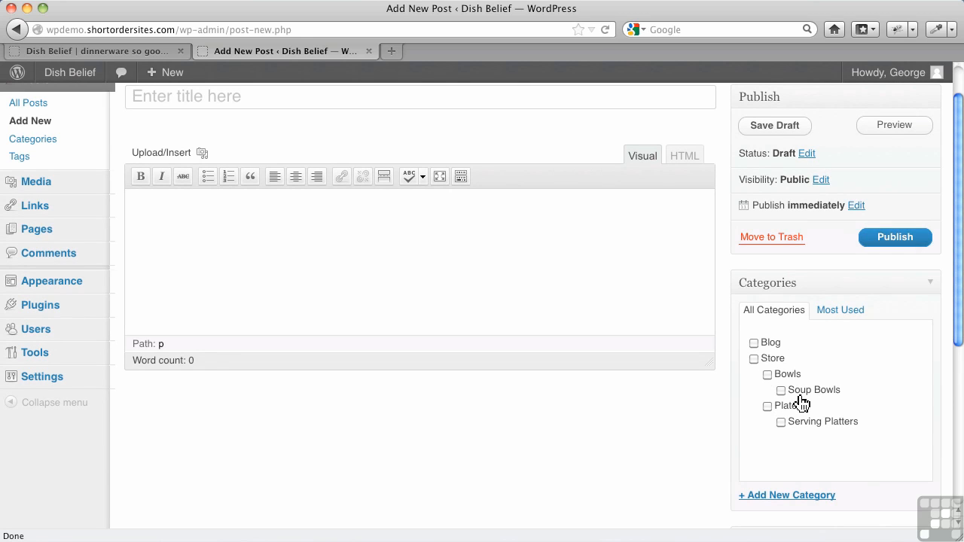
{"action": "scroll", "coordinate": [799, 401], "scroll_direction": "up", "scroll_amount": 1}
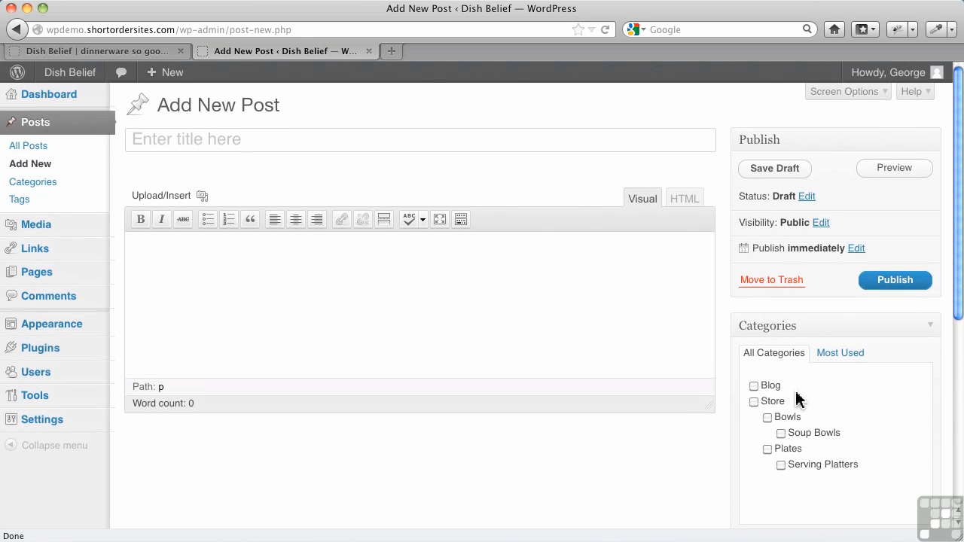
{"action": "left_click", "coordinate": [768, 418]}
Step: Title the post "Red Stripe Bowl" and enter the body text "This is a great bowl if you like red stripes."
{"action": "left_click", "coordinate": [156, 143]}
{"action": "type", "text": "Red St"}
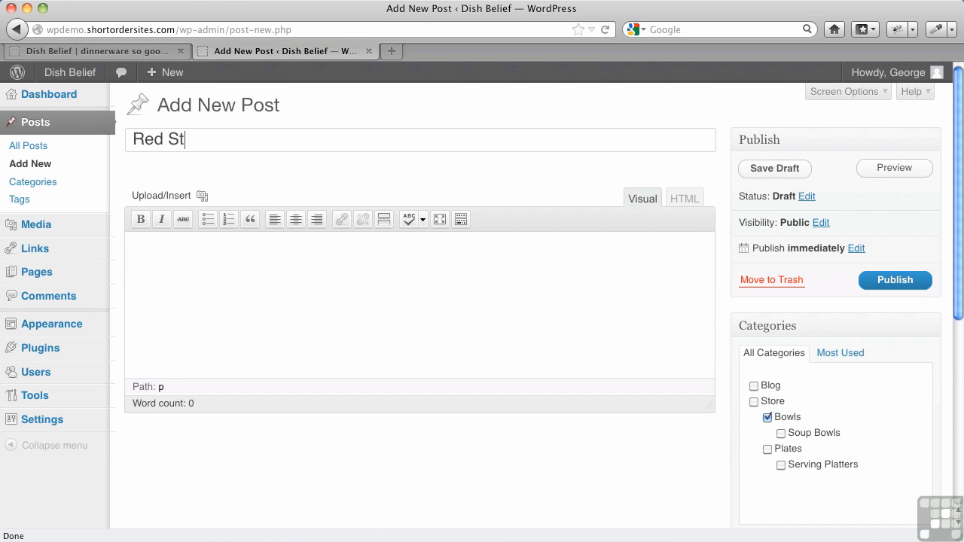
{"action": "type", "text": "ripe Bowl"}
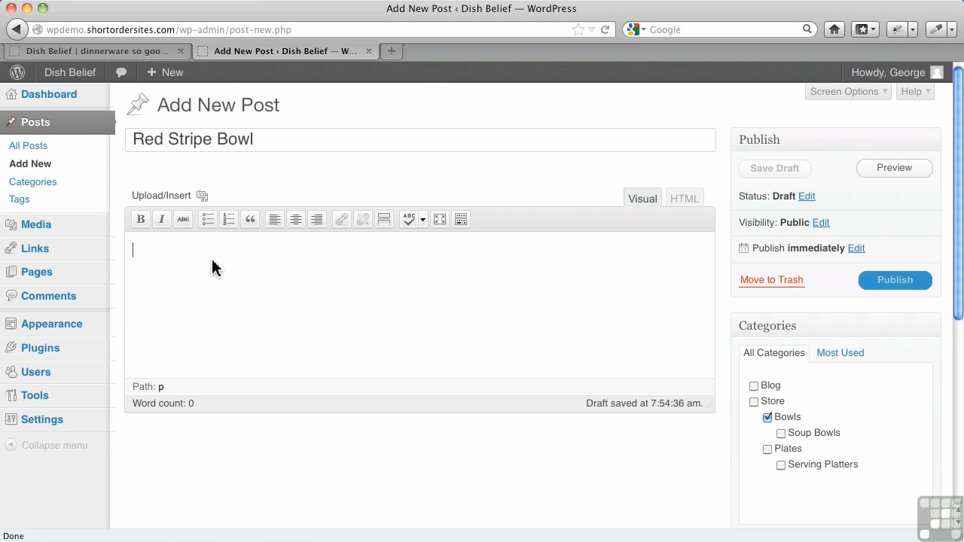
{"action": "type", "text": "T"}
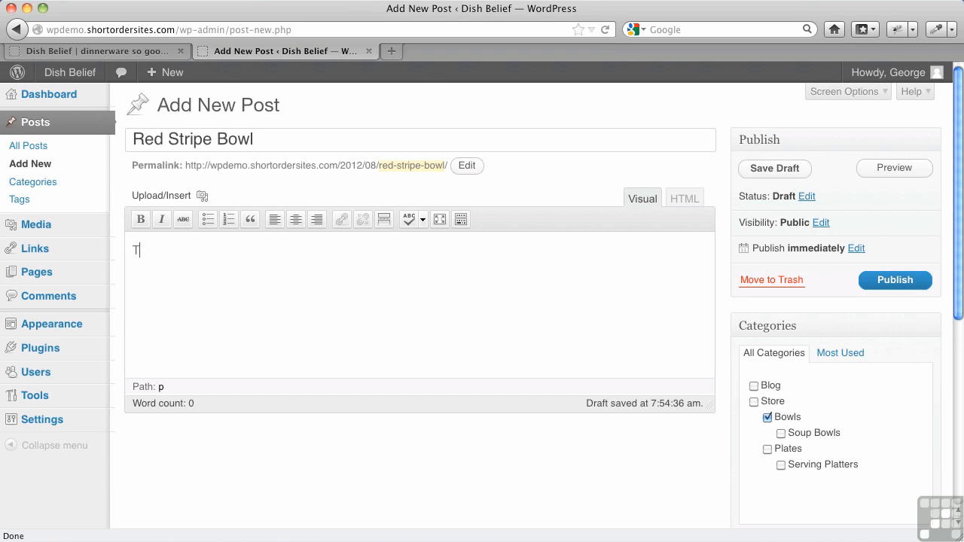
{"action": "type", "text": "his is a great bowl if you like red stripes."}
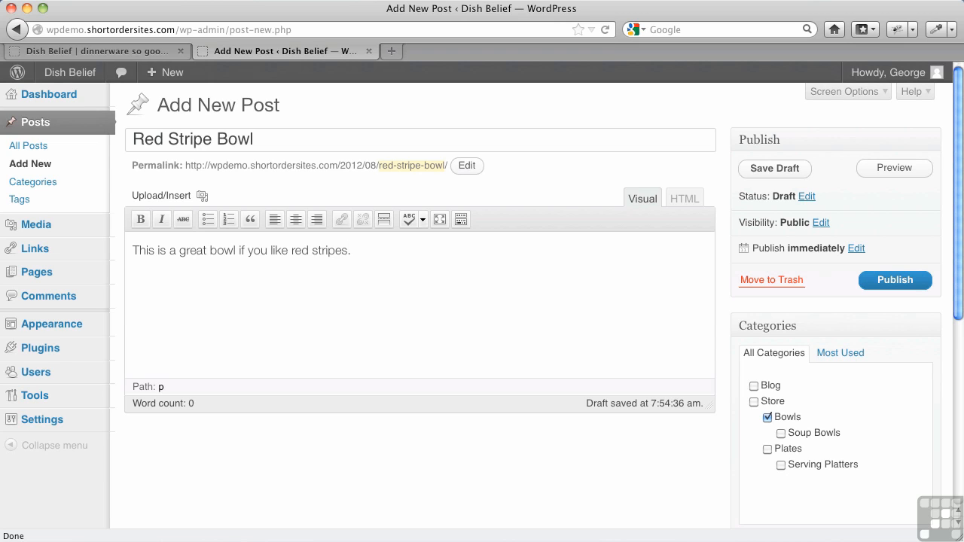
Step: Upload red-stripe-bowl.jpg from Dish Belief Images/Kitchen Stuff/Bowls/bowls-1, with the insertion point at the start of the body text
{"action": "left_click", "coordinate": [133, 251]}
{"action": "left_click", "coordinate": [204, 198]}
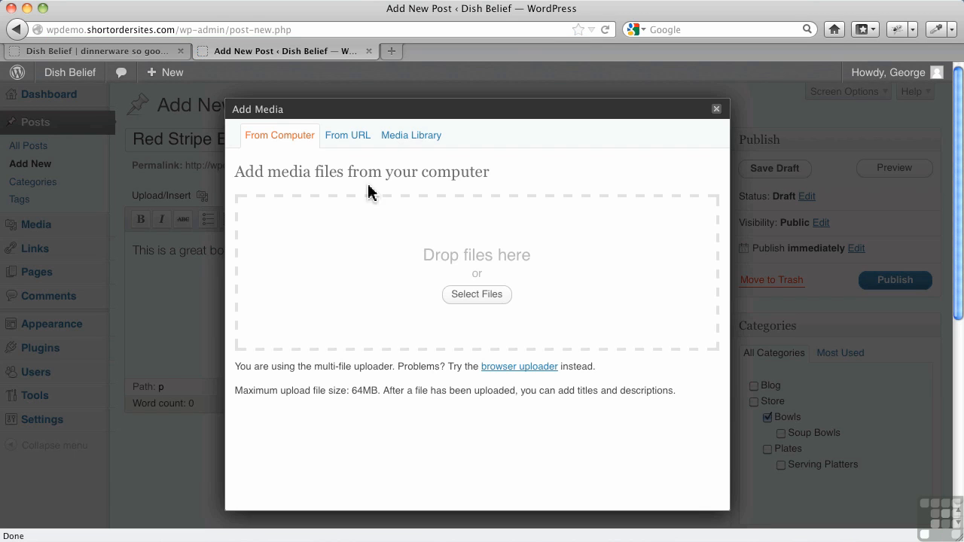
{"action": "left_click", "coordinate": [490, 296]}
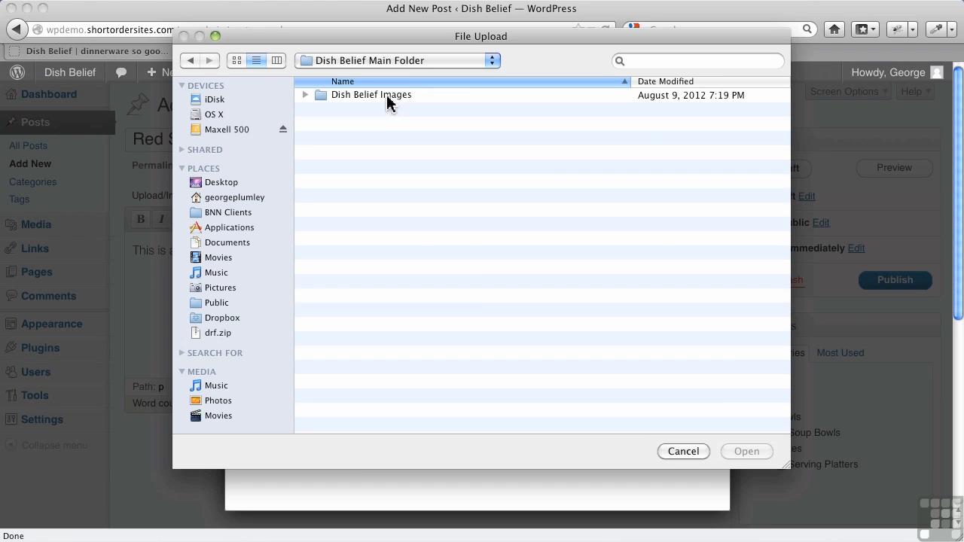
{"action": "double_click", "coordinate": [387, 96]}
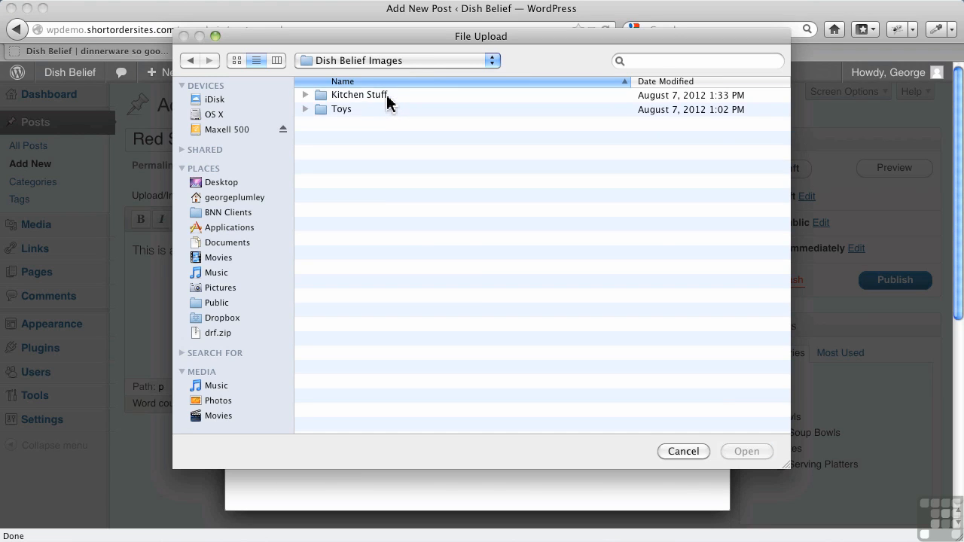
{"action": "double_click", "coordinate": [388, 96]}
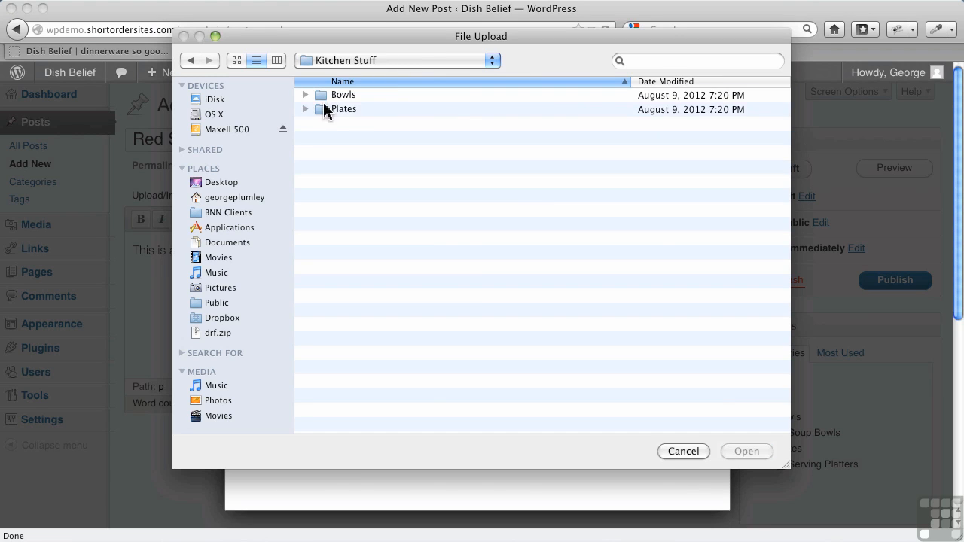
{"action": "double_click", "coordinate": [337, 98]}
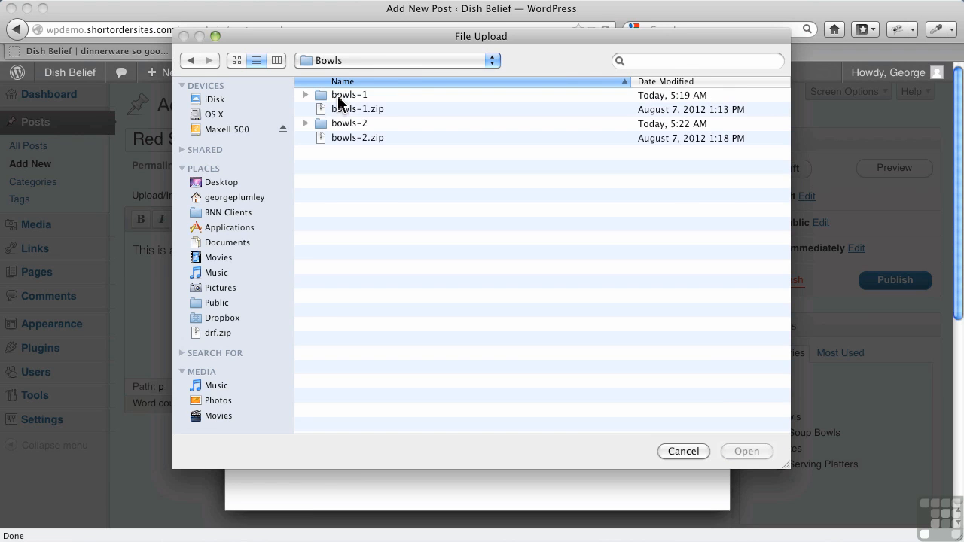
{"action": "double_click", "coordinate": [338, 97]}
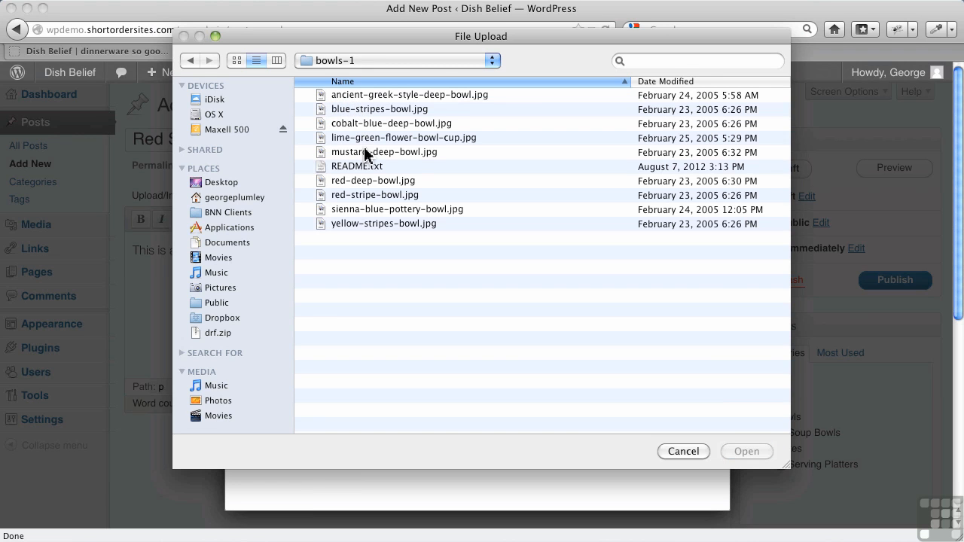
{"action": "double_click", "coordinate": [369, 194]}
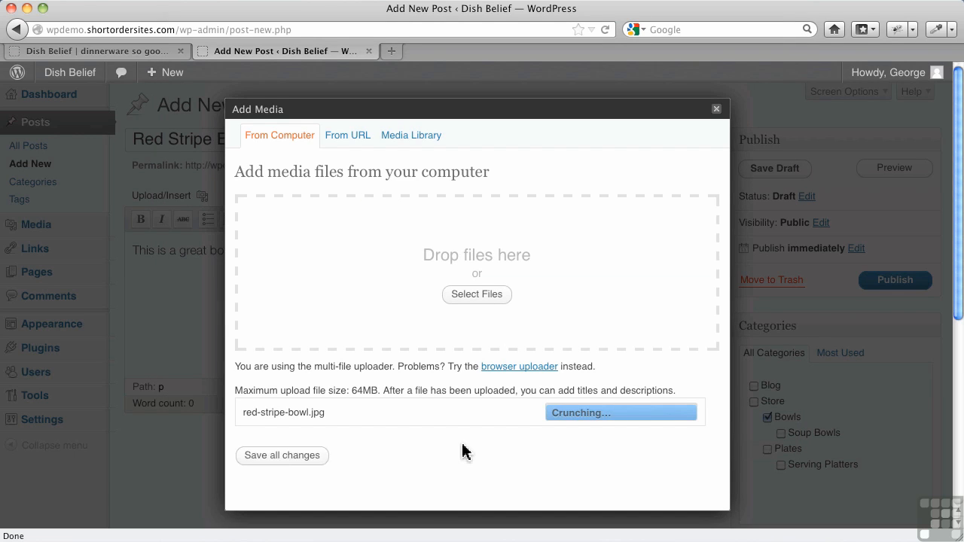
Step: Insert the uploaded bowl image into the post with left alignment at Medium size, and publish the post
{"action": "scroll", "coordinate": [467, 440], "scroll_direction": "down", "scroll_amount": 5}
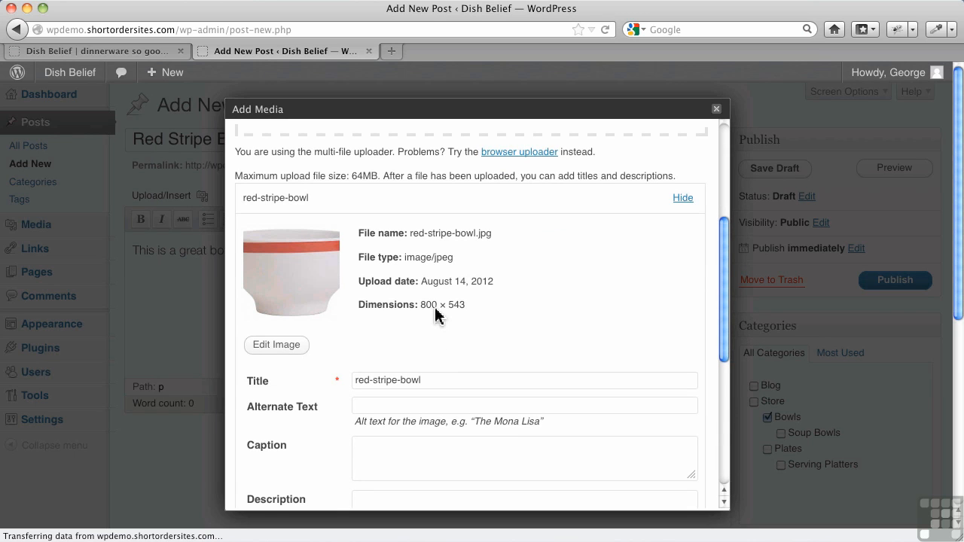
{"action": "scroll", "coordinate": [461, 335], "scroll_direction": "down", "scroll_amount": 2}
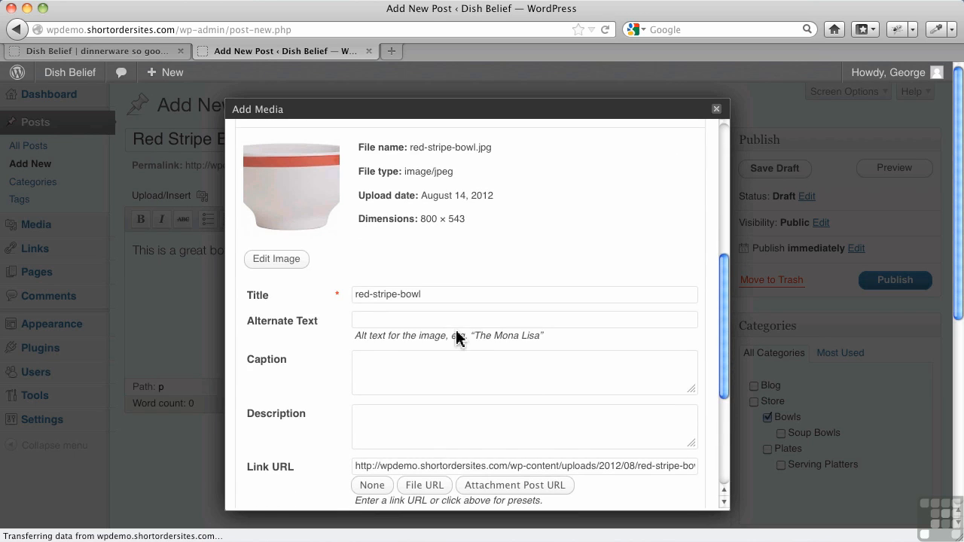
{"action": "scroll", "coordinate": [457, 336], "scroll_direction": "down", "scroll_amount": 4}
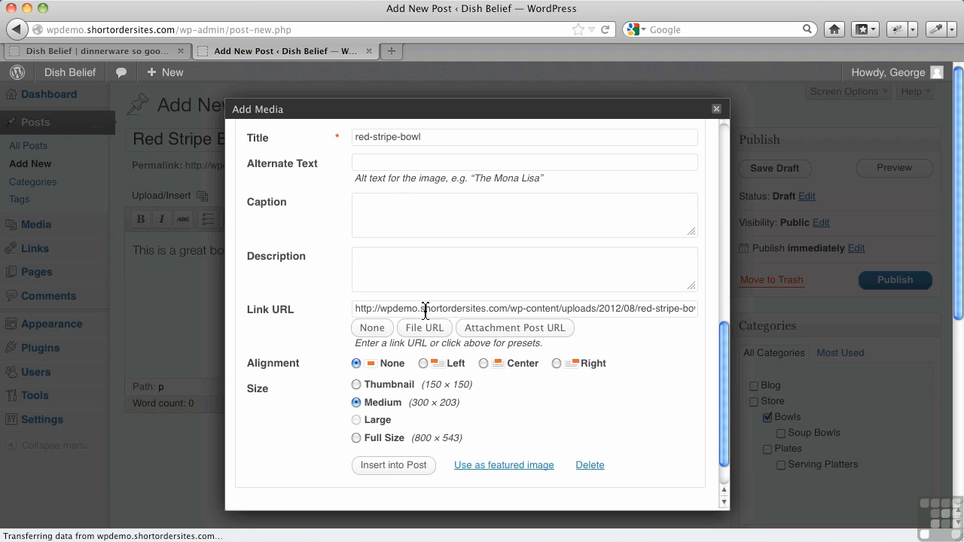
{"action": "left_click", "coordinate": [424, 364]}
{"action": "left_click", "coordinate": [414, 468]}
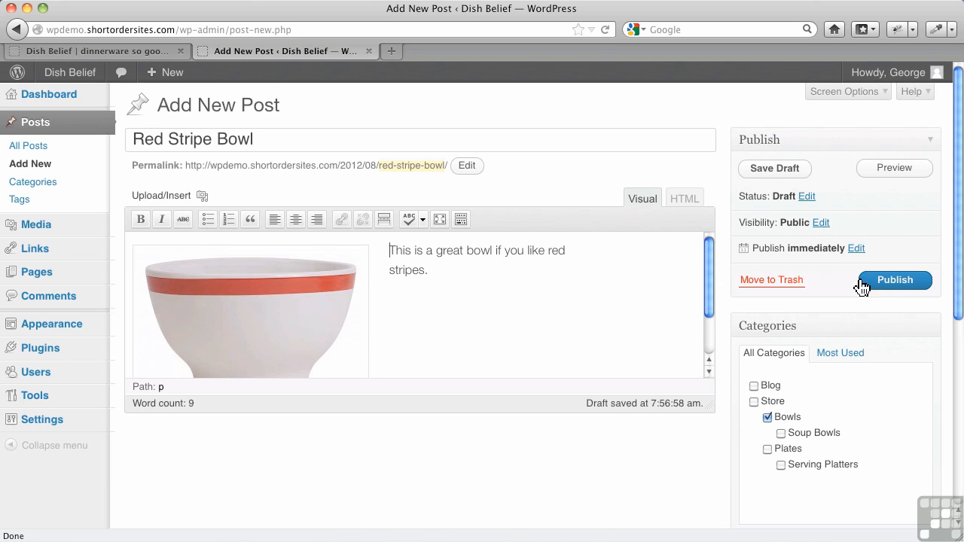
{"action": "left_click", "coordinate": [895, 284]}
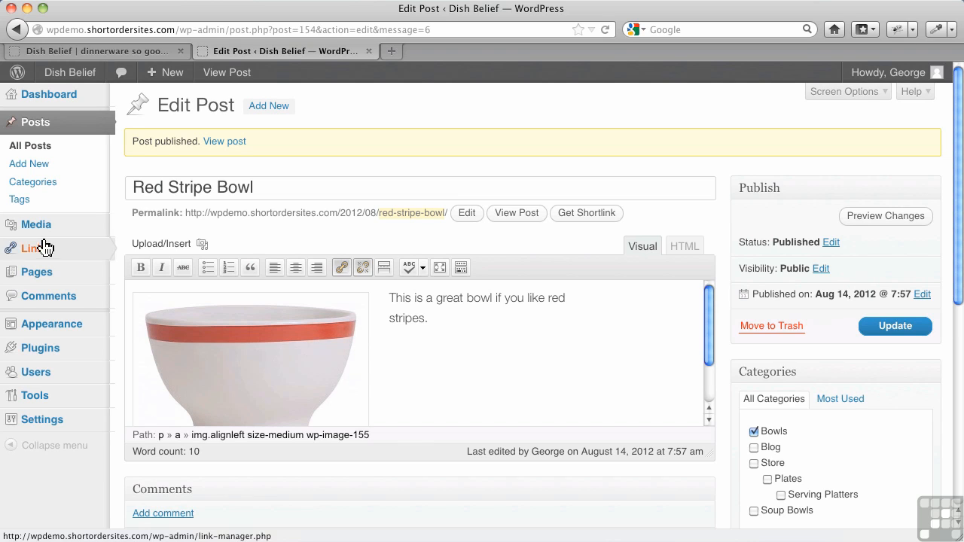
Step: View the page for uploading new media and check the bowl image's entry in the Media Library
{"action": "mouse_move", "coordinate": [47, 237]}
{"action": "left_click", "coordinate": [121, 244]}
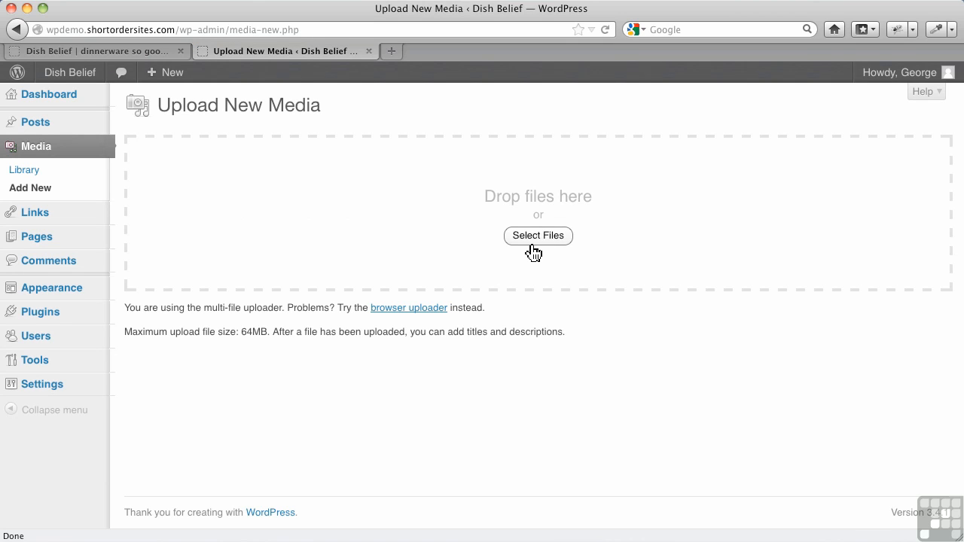
{"action": "left_click", "coordinate": [38, 173]}
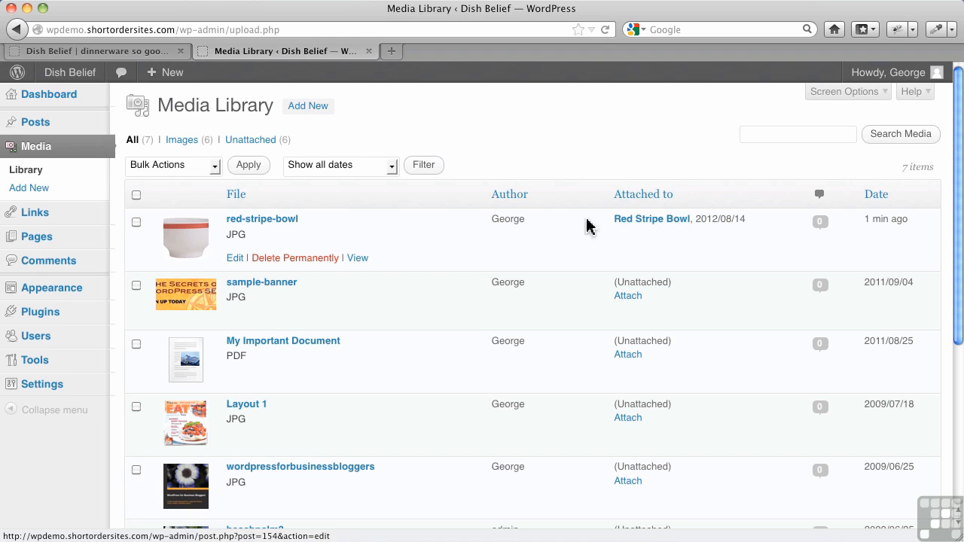
Step: Open a blank new post and the post Categories page to review the category hierarchy
{"action": "mouse_move", "coordinate": [79, 211]}
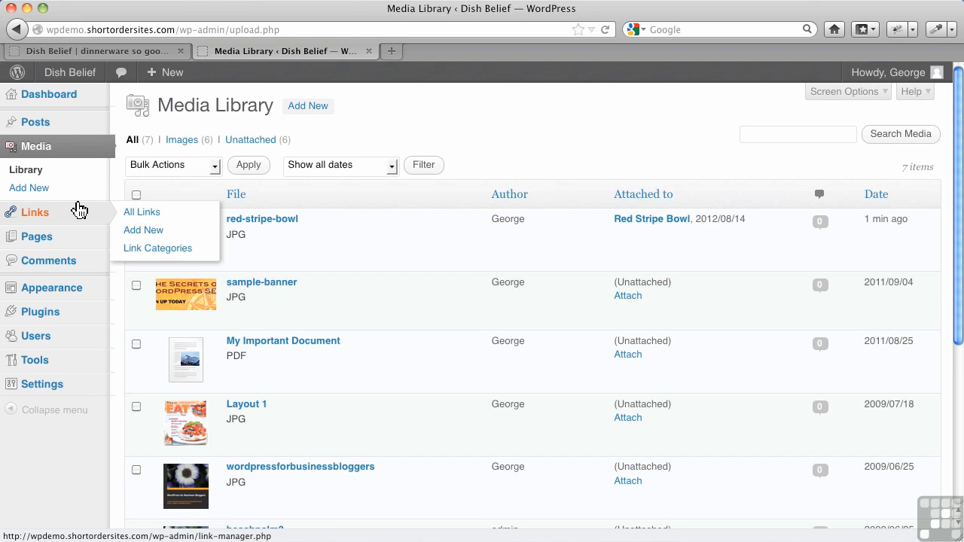
{"action": "mouse_move", "coordinate": [64, 129]}
{"action": "left_click", "coordinate": [128, 147]}
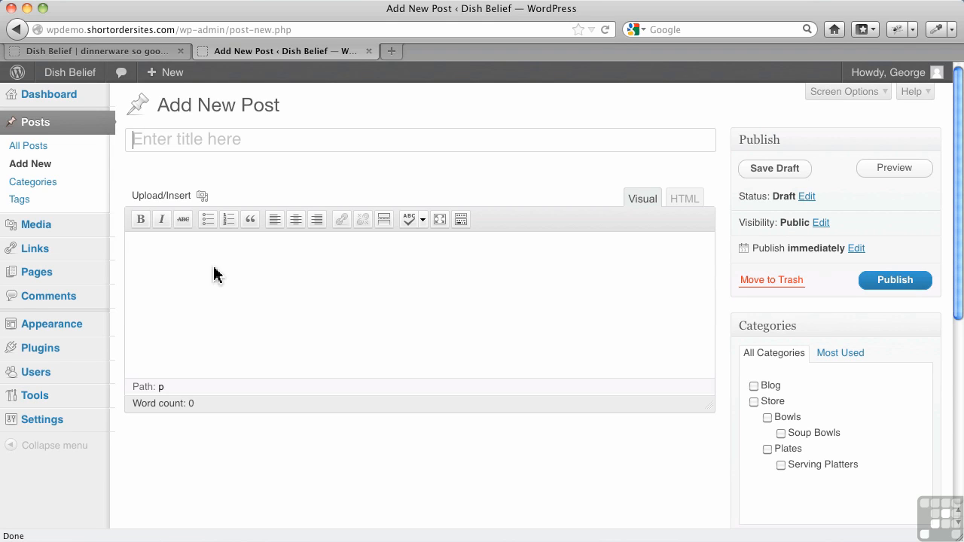
{"action": "left_click", "coordinate": [17, 188]}
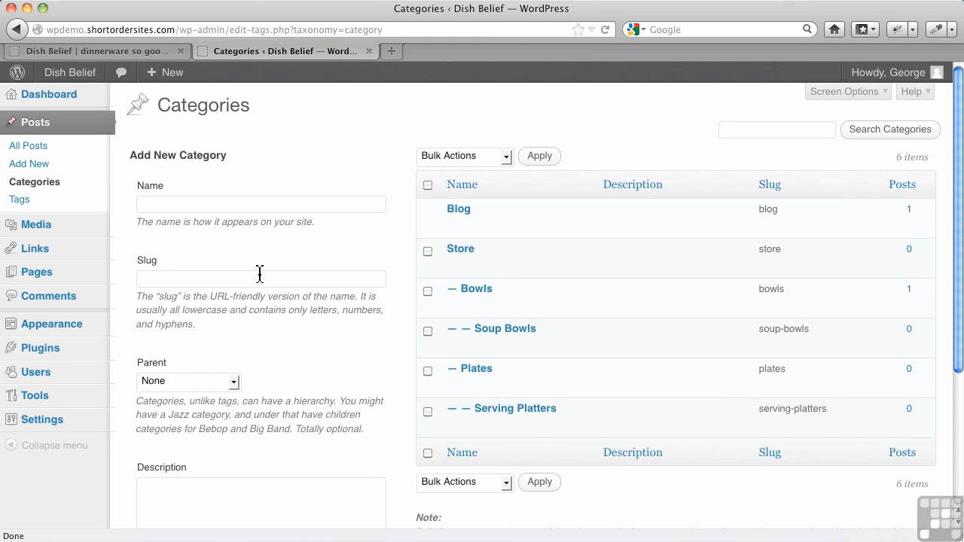